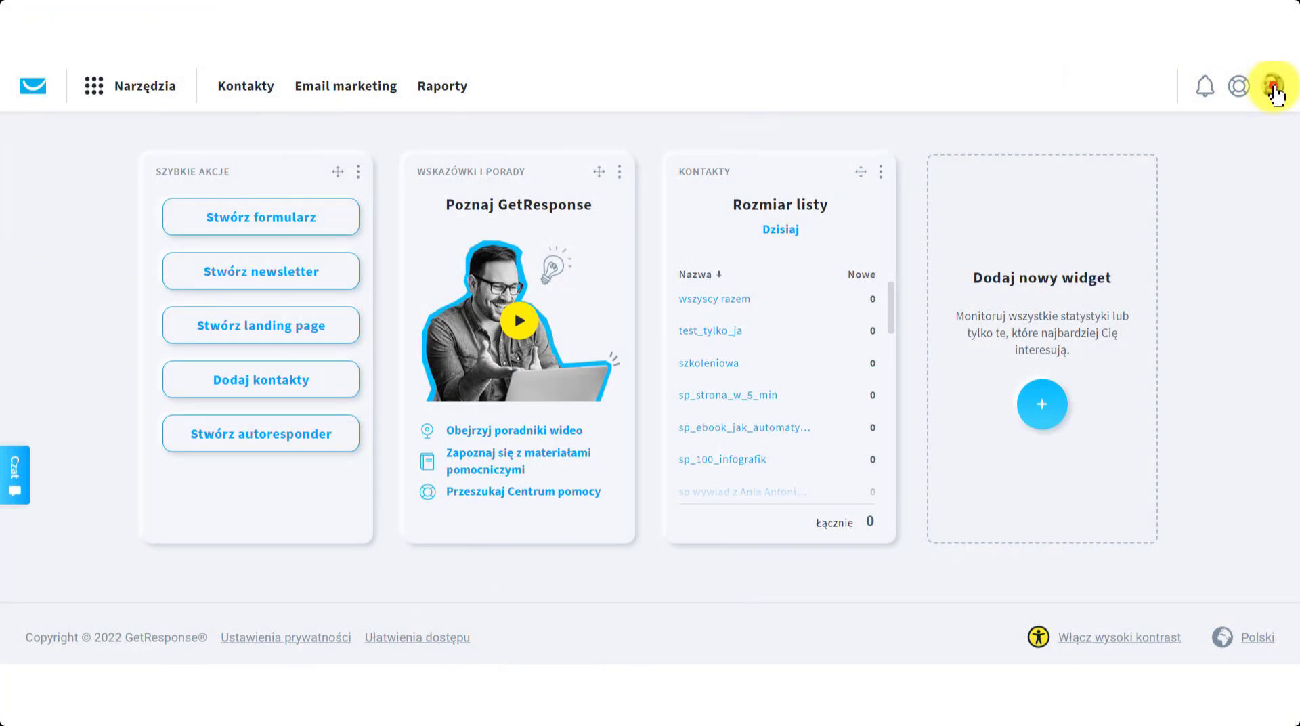
# Open the account management settings, go to the Adresy email page and collapse the first domain's address list
pyautogui.click(1276, 89)
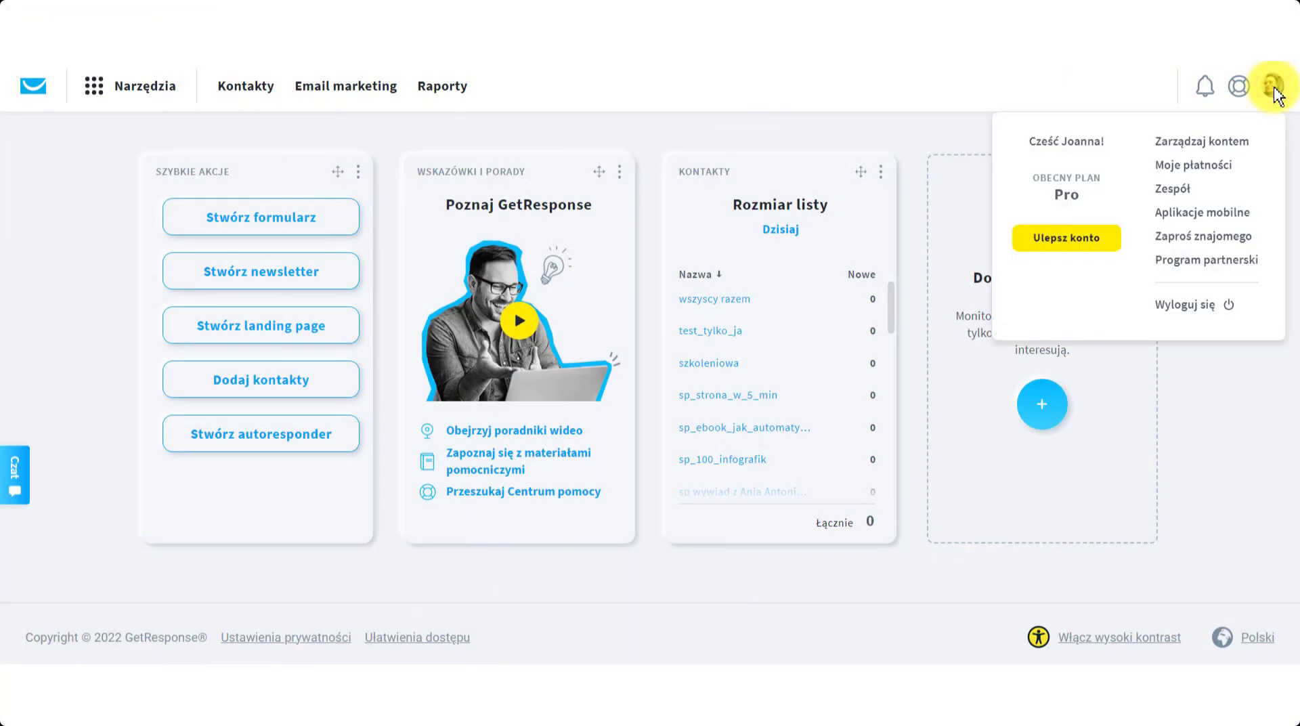
pyautogui.click(1215, 143)
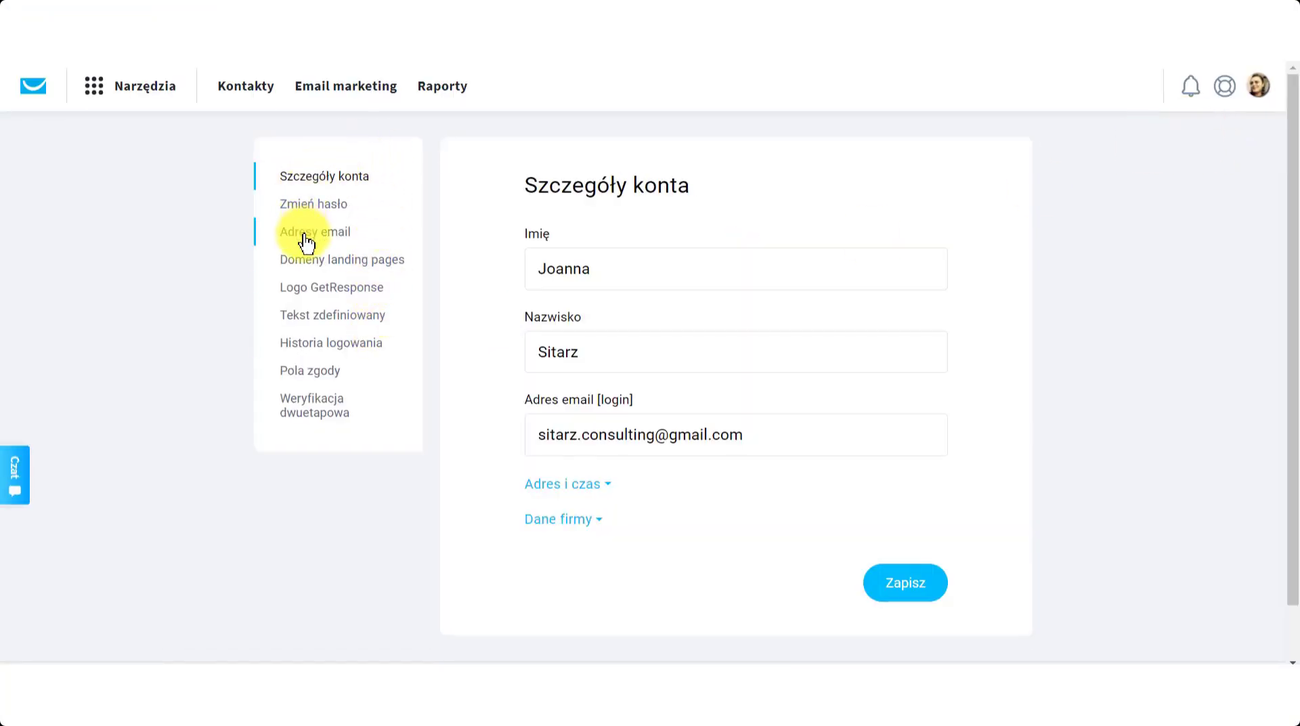
pyautogui.click(306, 236)
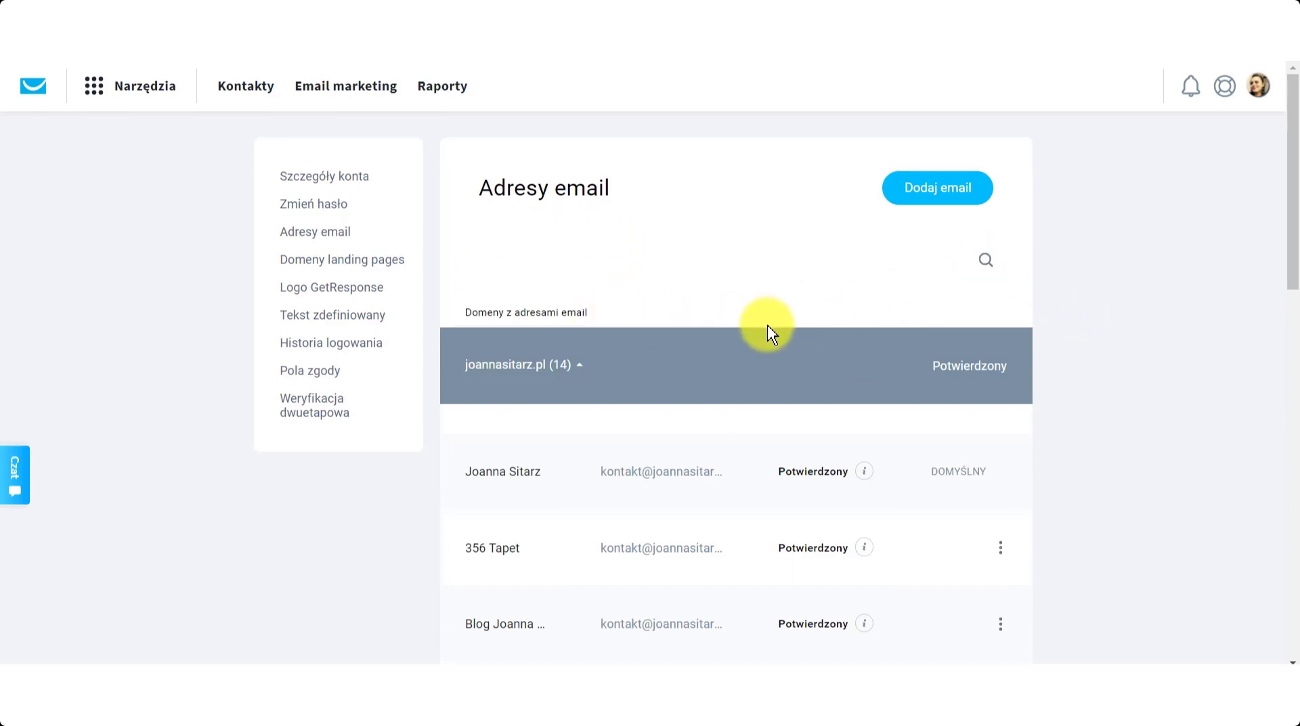
pyautogui.click(790, 357)
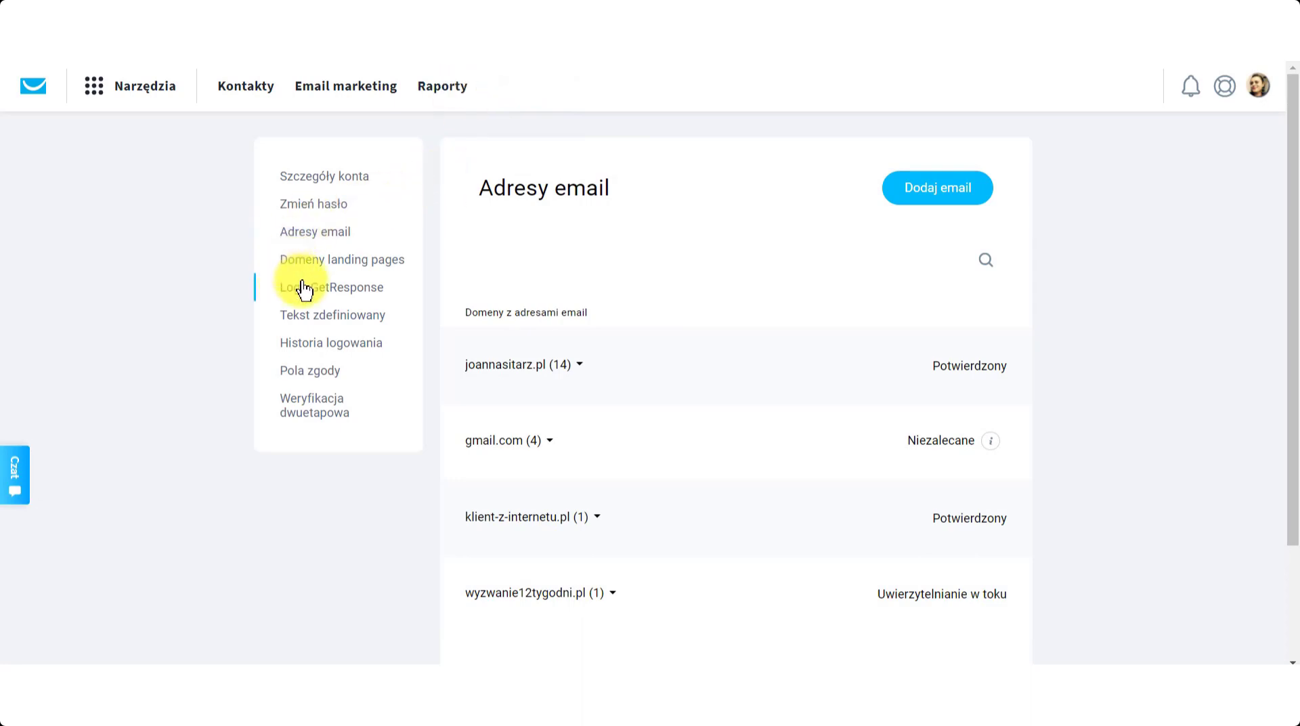
# View the account's Pola zgody list and its Weryfikacja dwuetapowa settings
pyautogui.click(318, 382)
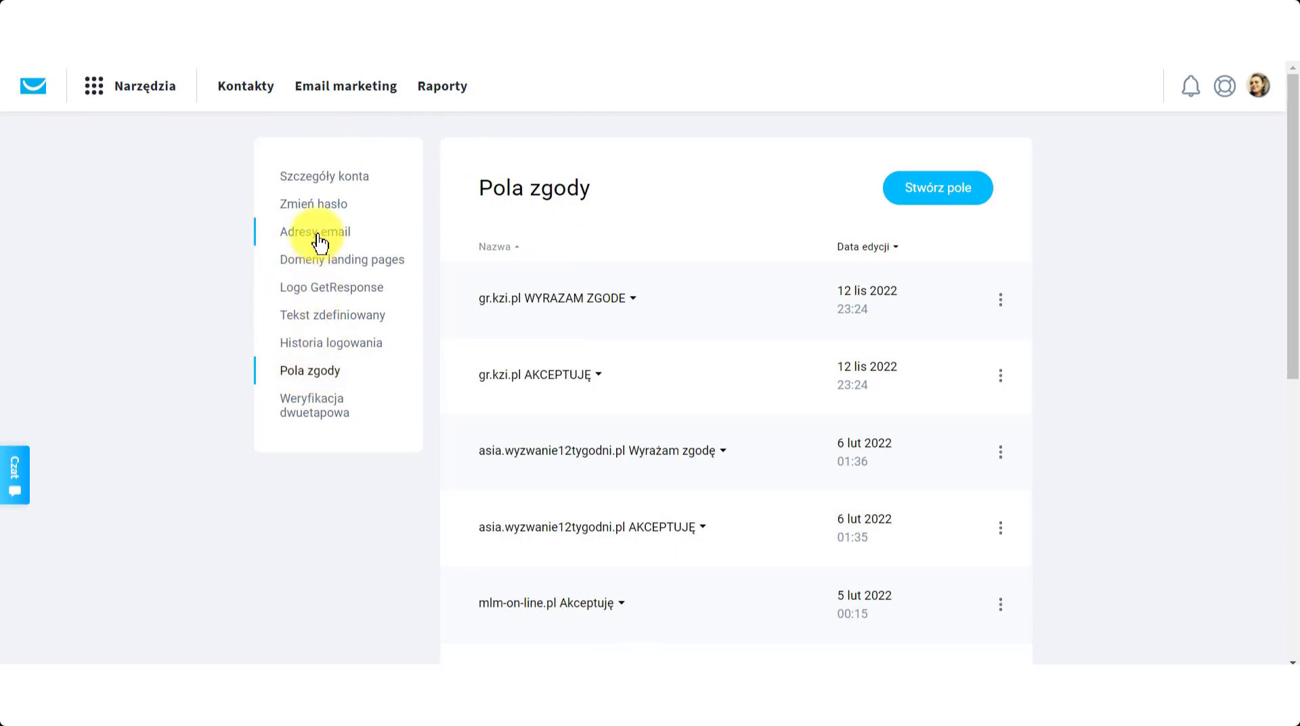
pyautogui.click(323, 423)
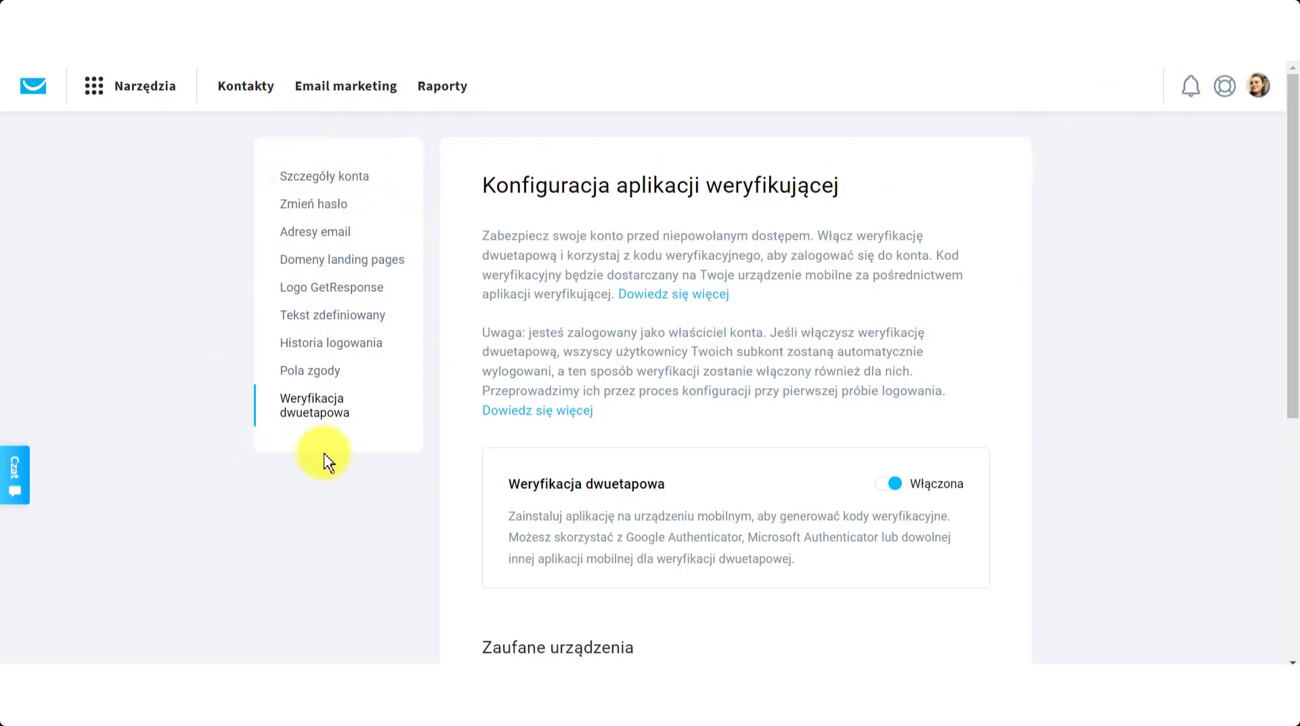
# Open the Formularze list and look over the most recently created forms
pyautogui.click(148, 101)
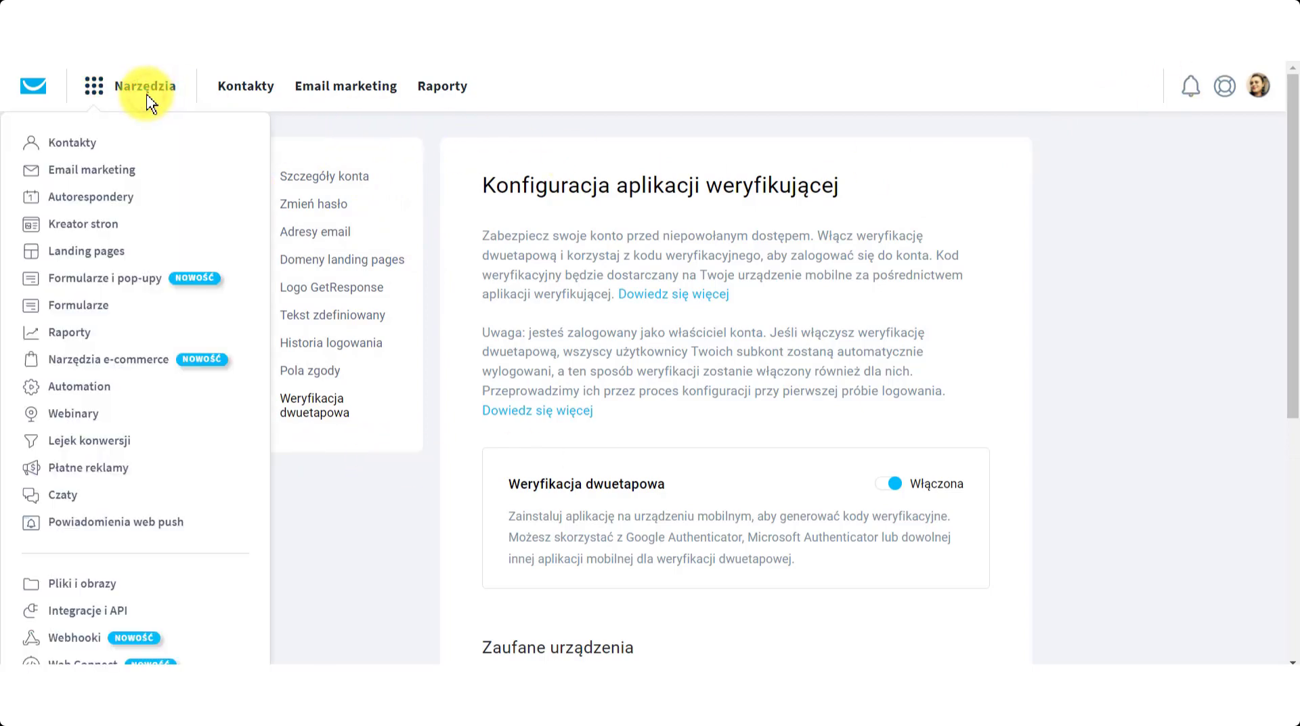
pyautogui.click(85, 311)
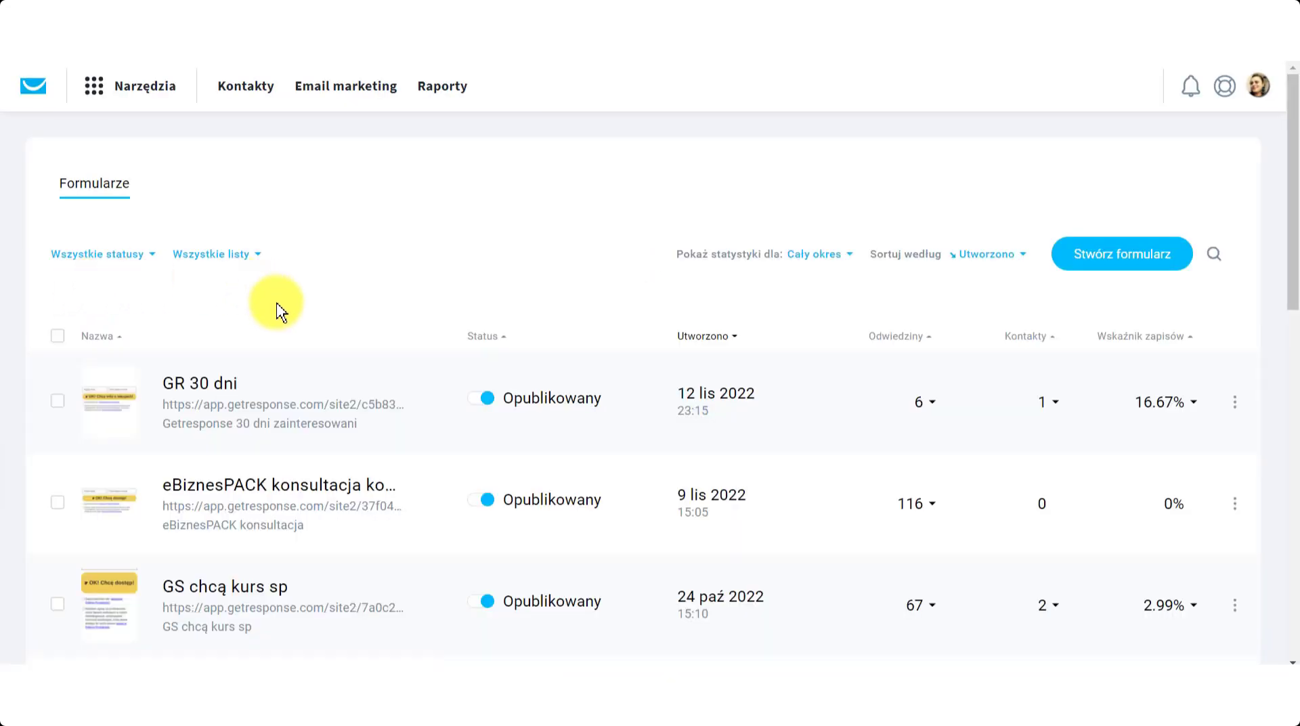
pyautogui.scroll(-4, 305, 332)
pyautogui.scroll(4, 302, 347)
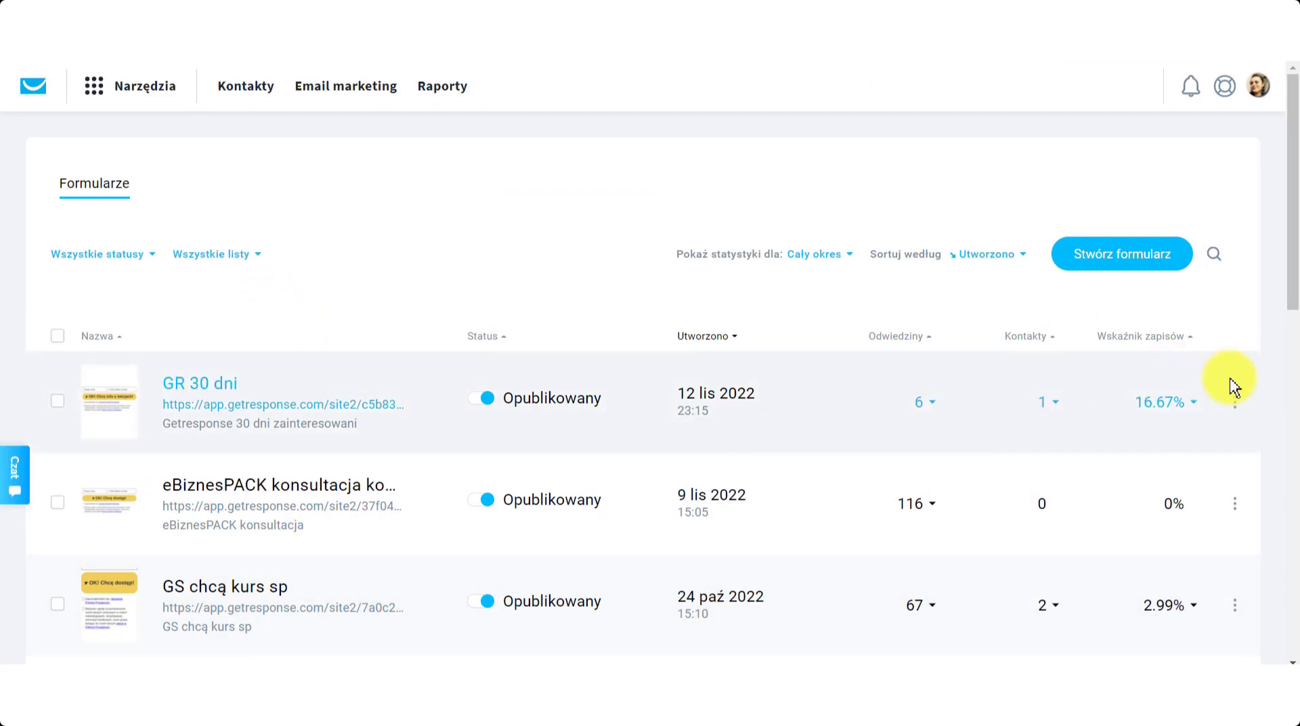
pyautogui.moveTo(1234, 405)
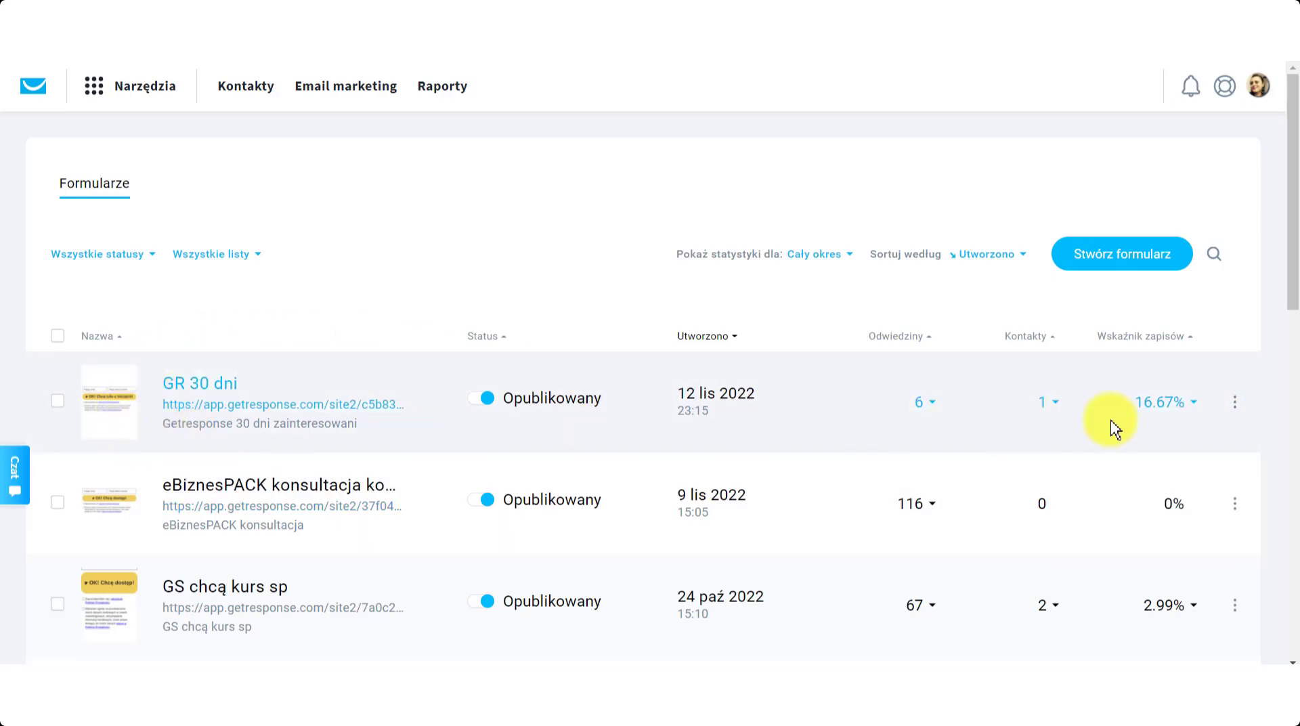
# Set the forms list to show 100 forms per page
pyautogui.scroll(-4, 203, 459)
pyautogui.scroll(-9, 107, 449)
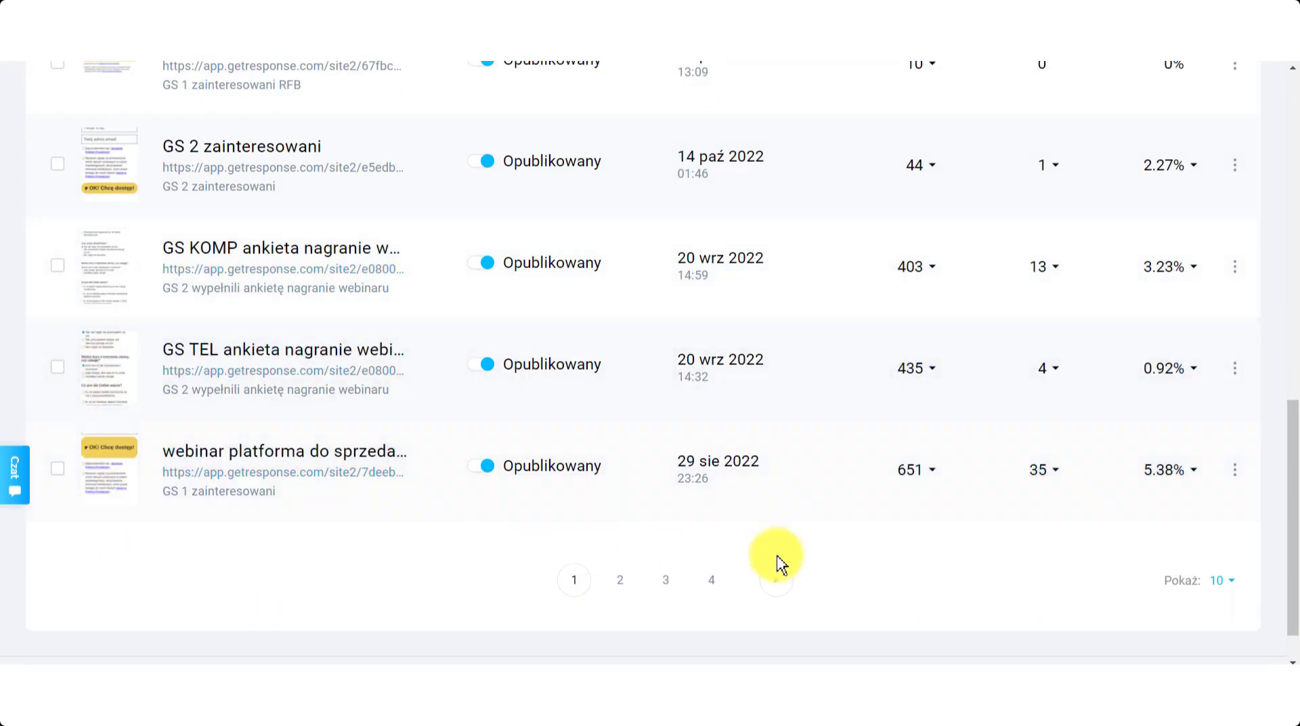
pyautogui.click(1221, 581)
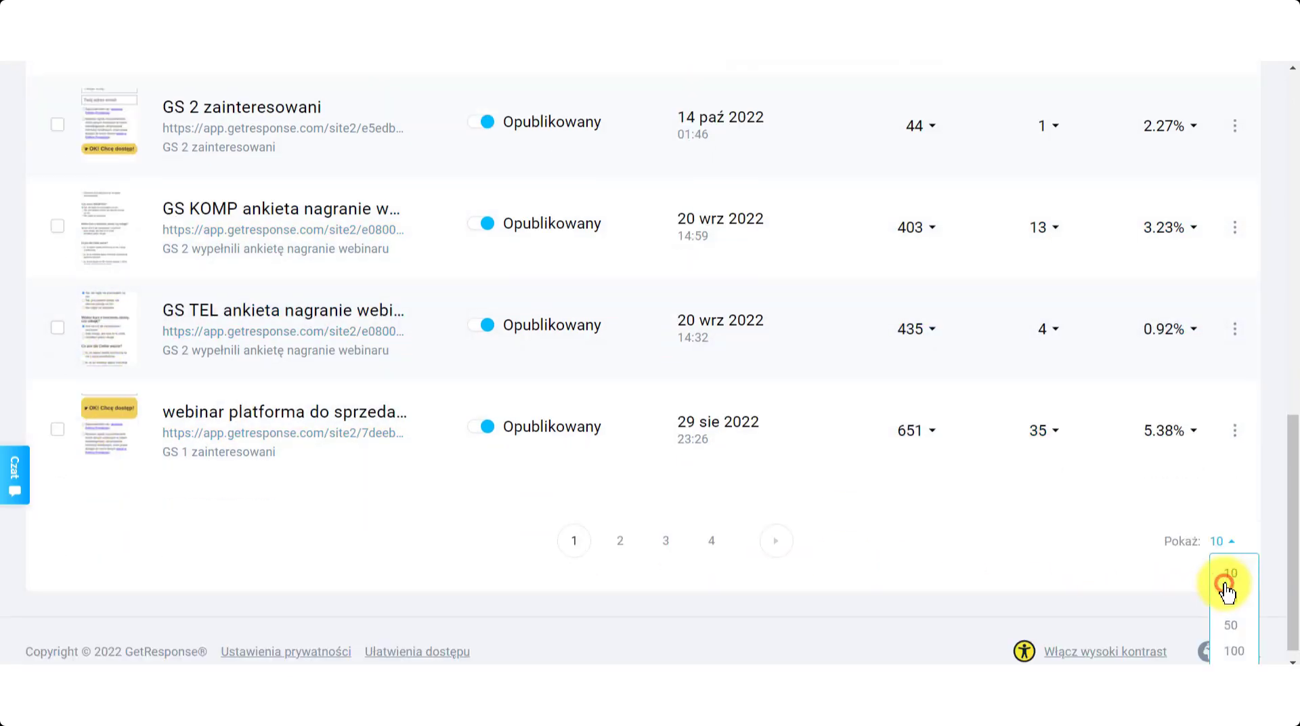
pyautogui.click(1234, 651)
pyautogui.scroll(-5, 95, 400)
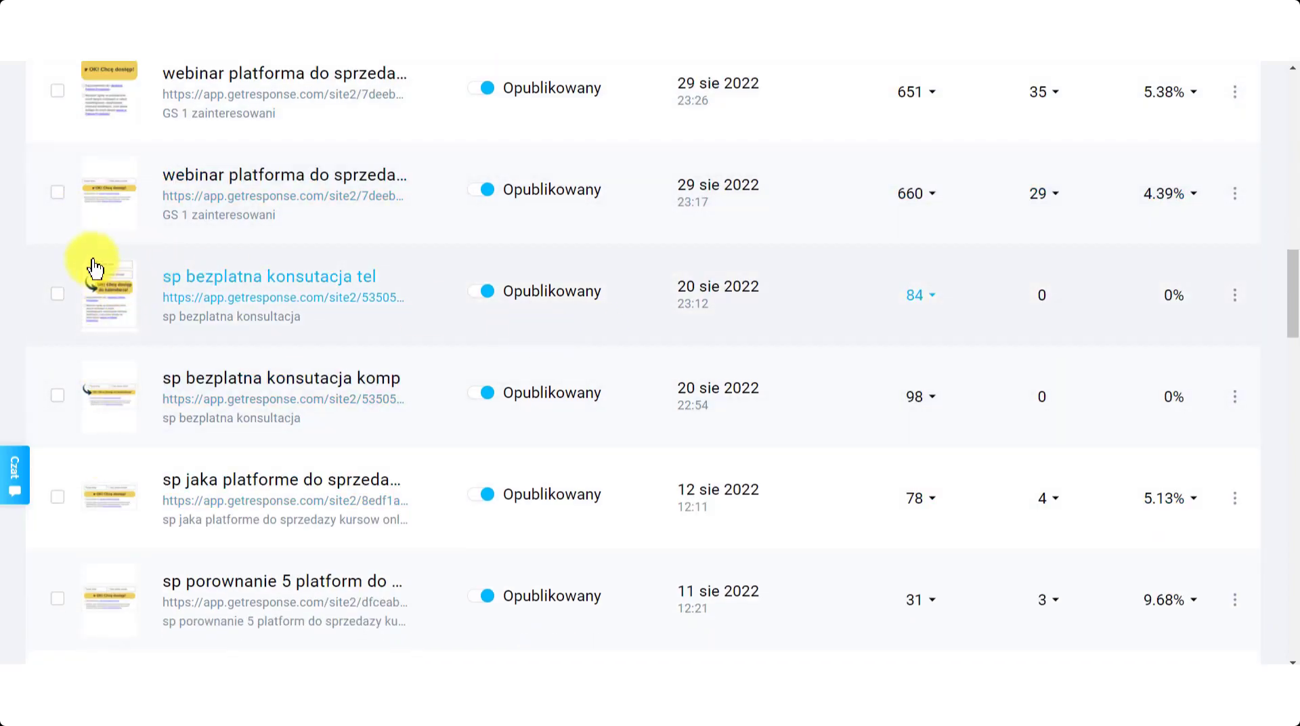
# View the available actions for the form "sp bezplatna konsutacja tel" and look over the newest forms in the list
pyautogui.click(1233, 298)
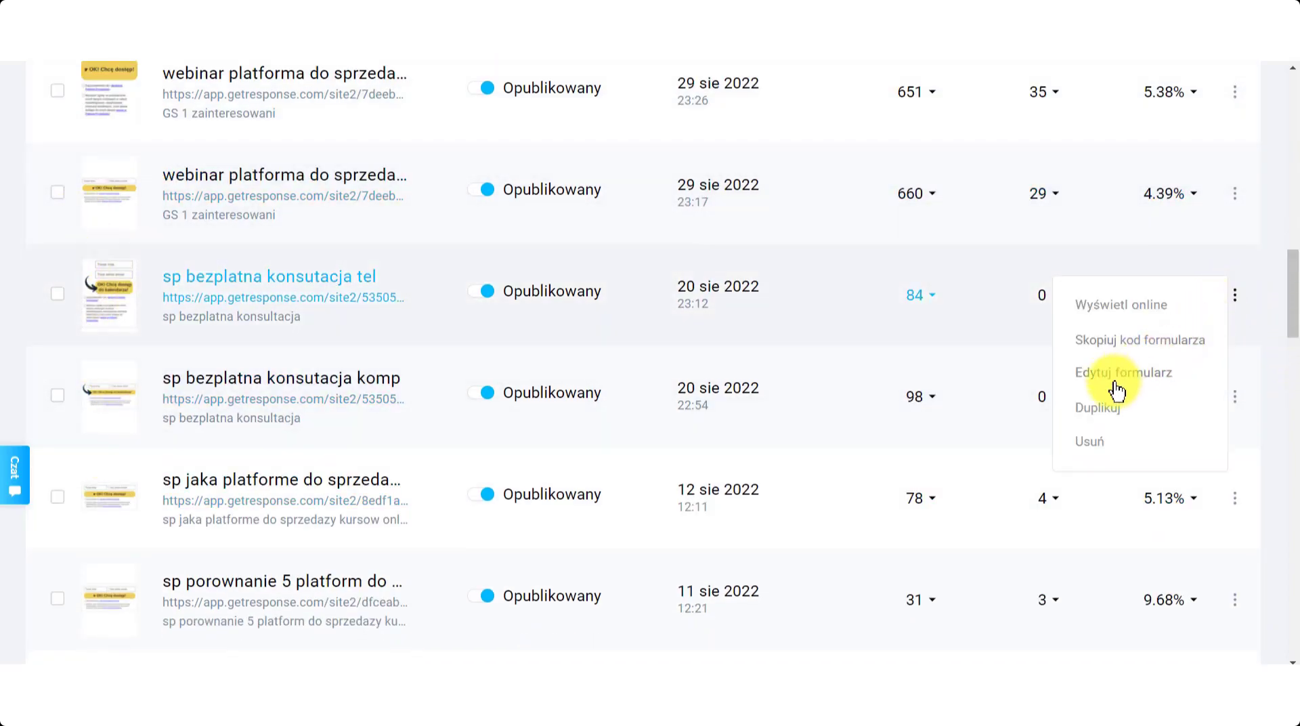
pyautogui.click(886, 397)
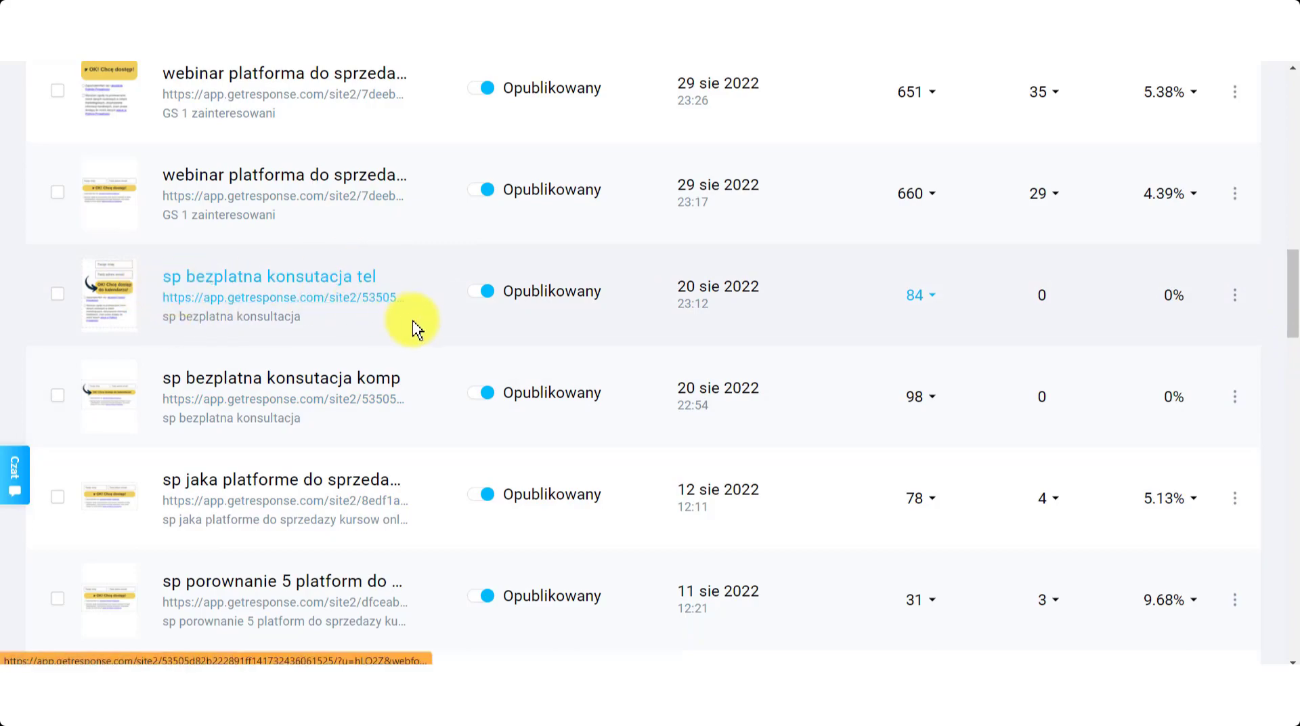
pyautogui.scroll(10, 416, 319)
pyautogui.scroll(2, 422, 300)
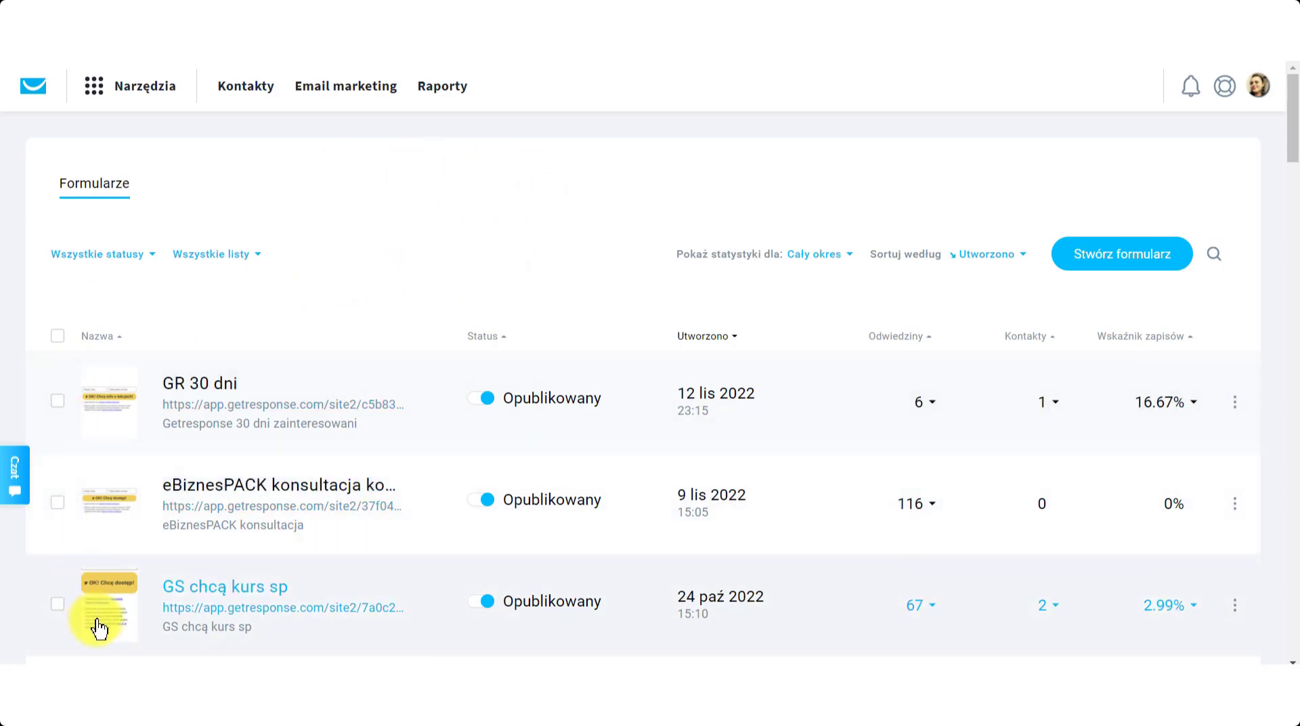
pyautogui.scroll(-3, 98, 629)
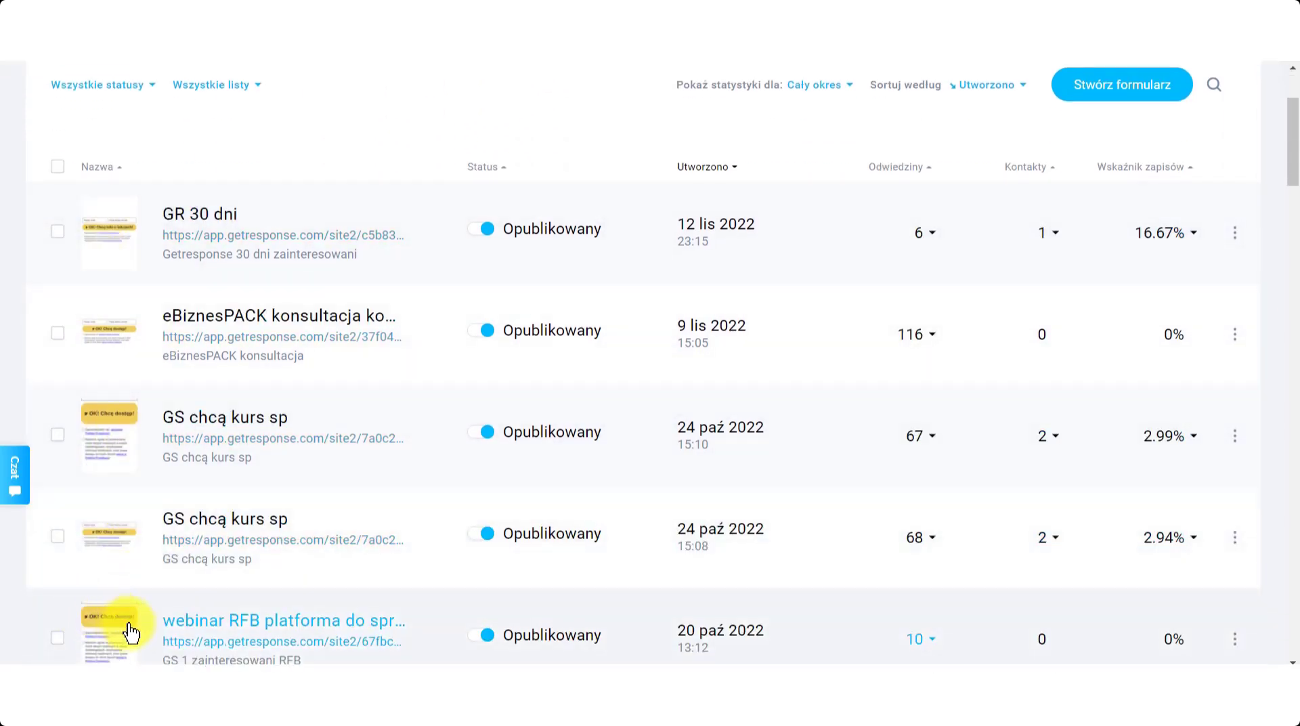
pyautogui.scroll(-3, 141, 606)
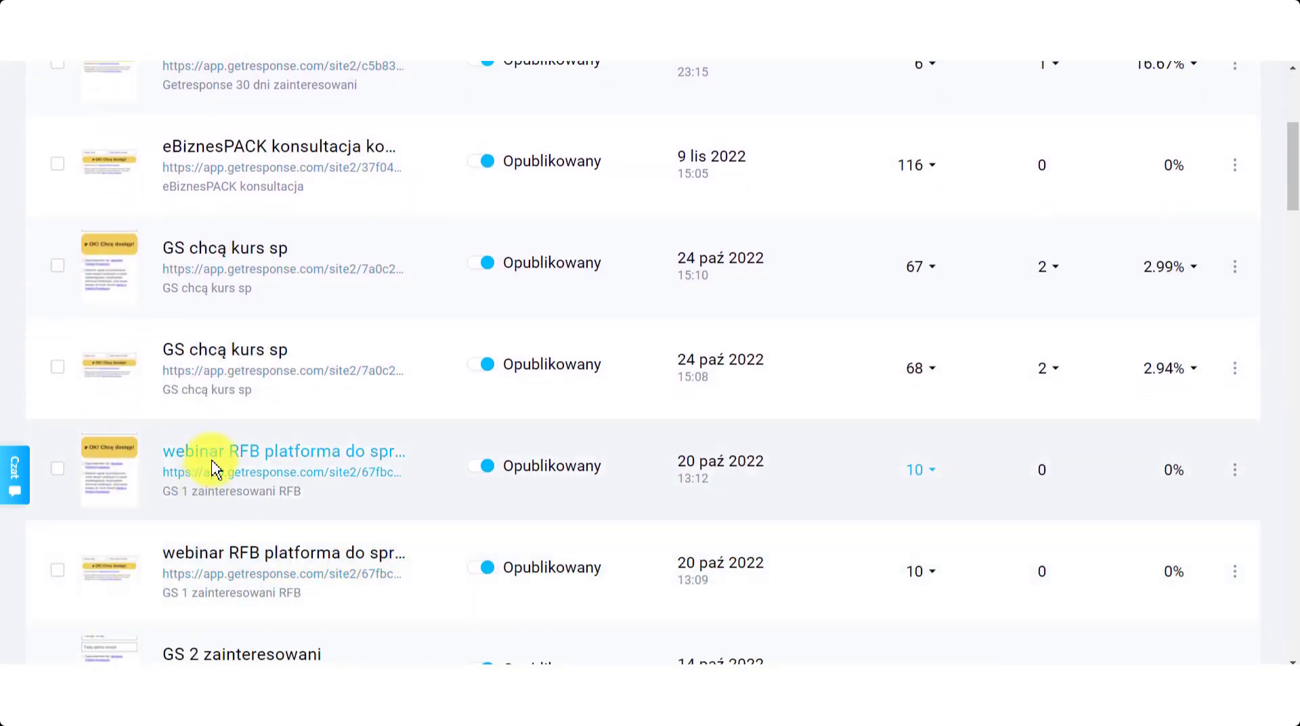
pyautogui.scroll(3, 213, 441)
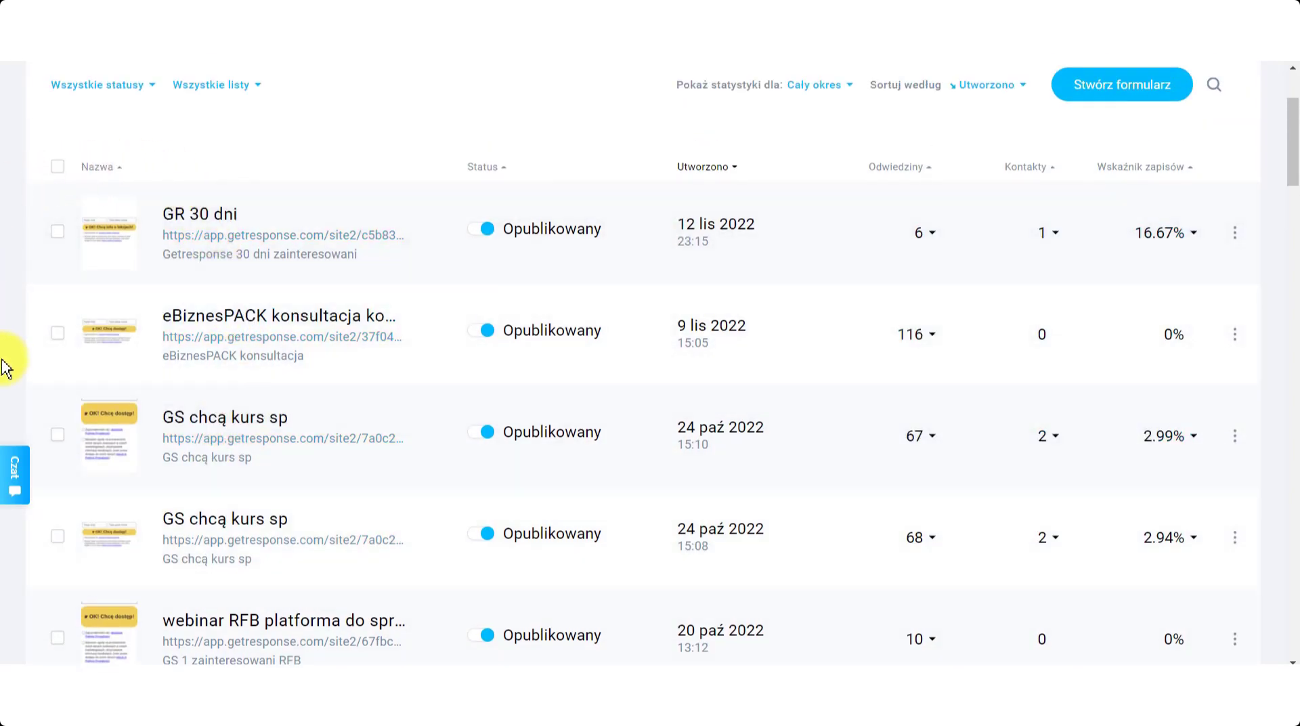
pyautogui.scroll(2, 376, 368)
pyautogui.scroll(1, 375, 368)
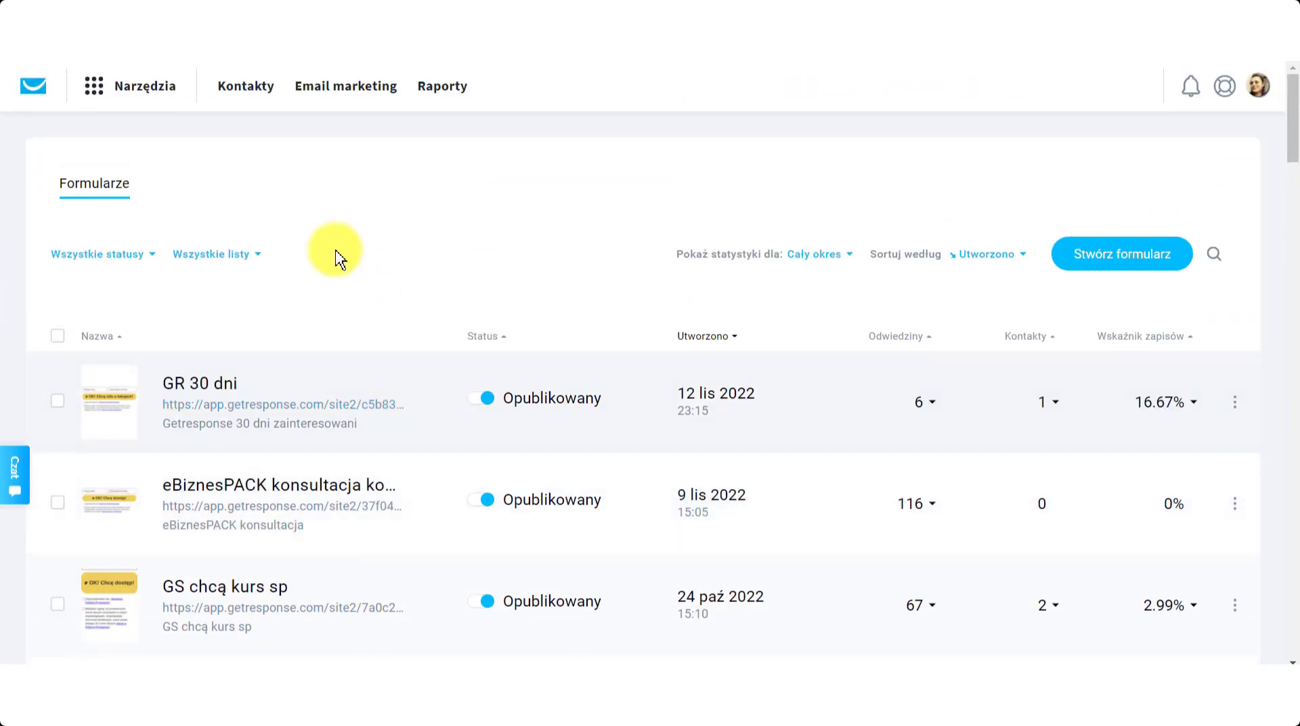
# Open the Landing pages list and look over the published pages
pyautogui.click(144, 90)
pyautogui.click(81, 258)
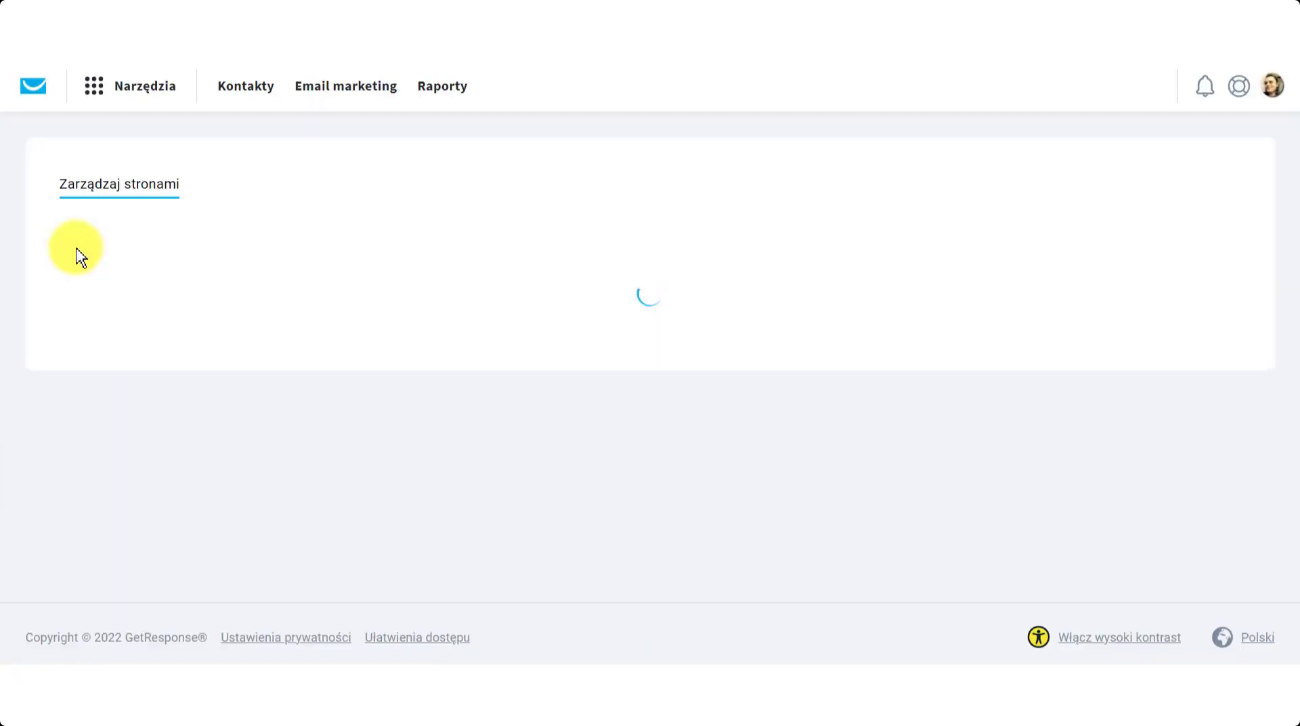
pyautogui.scroll(-3, 376, 412)
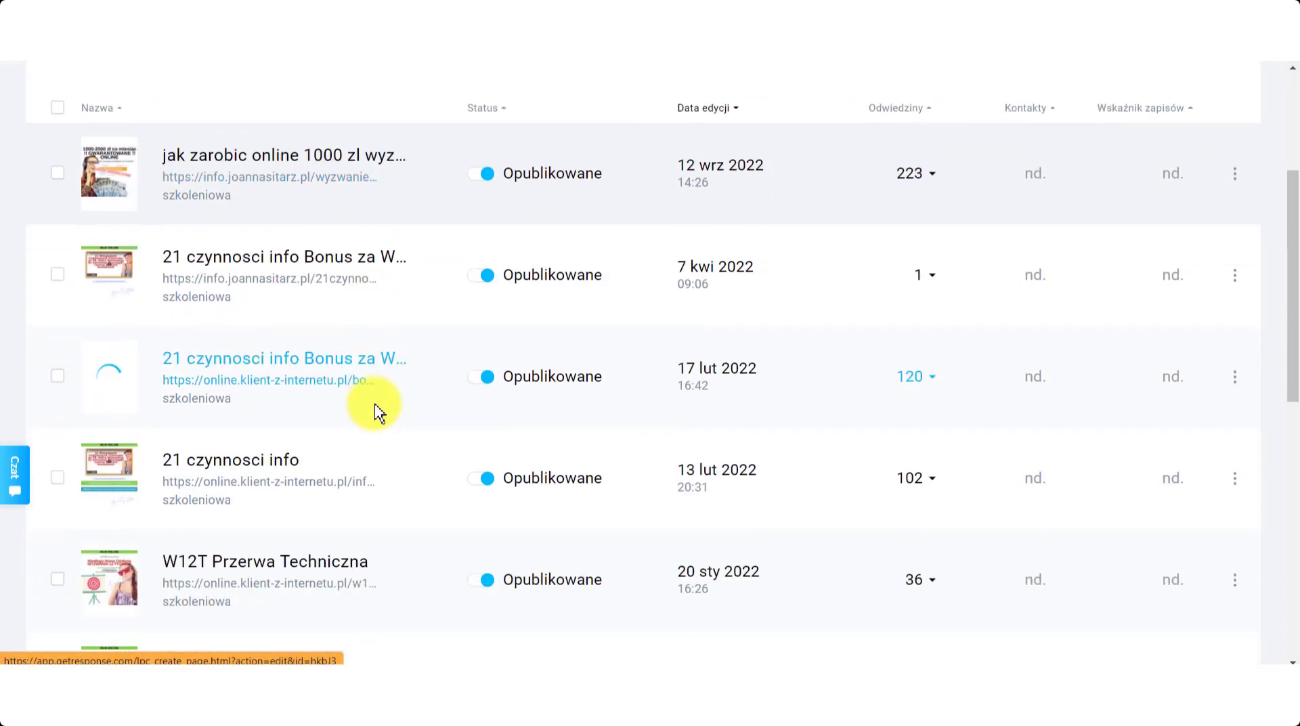
pyautogui.scroll(2, 223, 284)
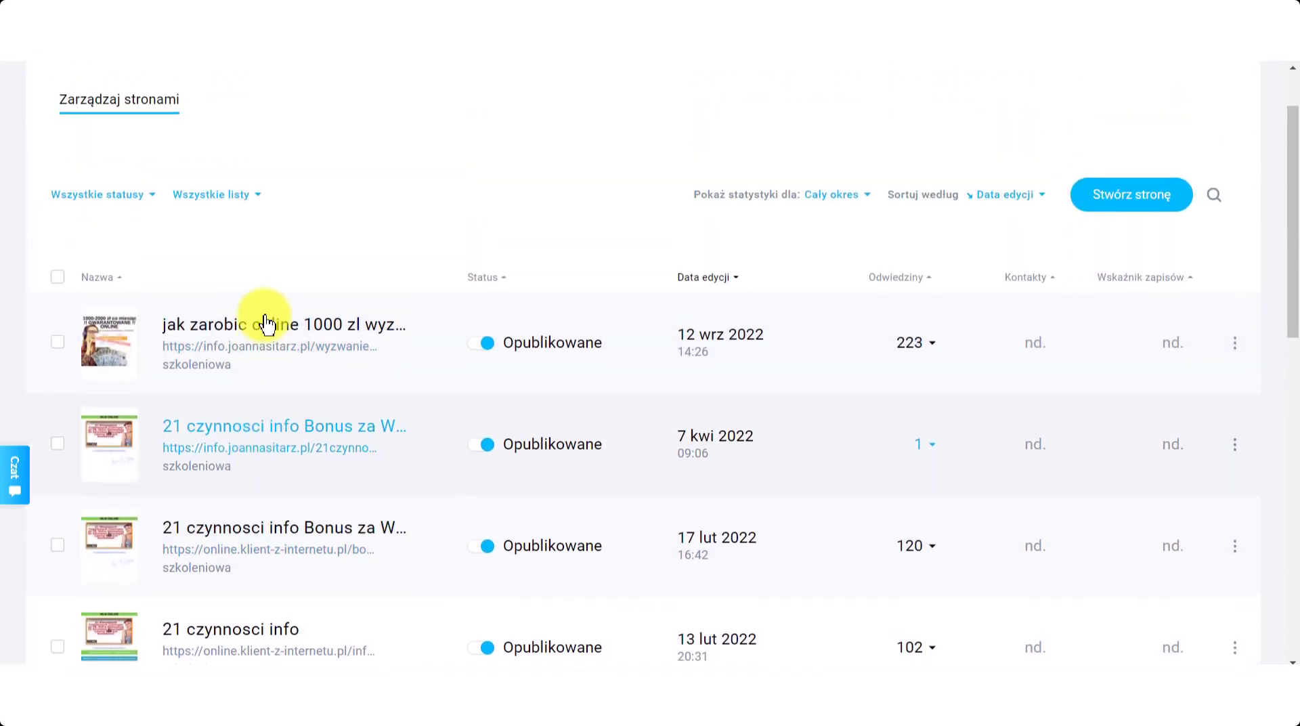
# View the available actions for the first landing page, "jak zarobic online 1000 zl wyz…"
pyautogui.click(1234, 343)
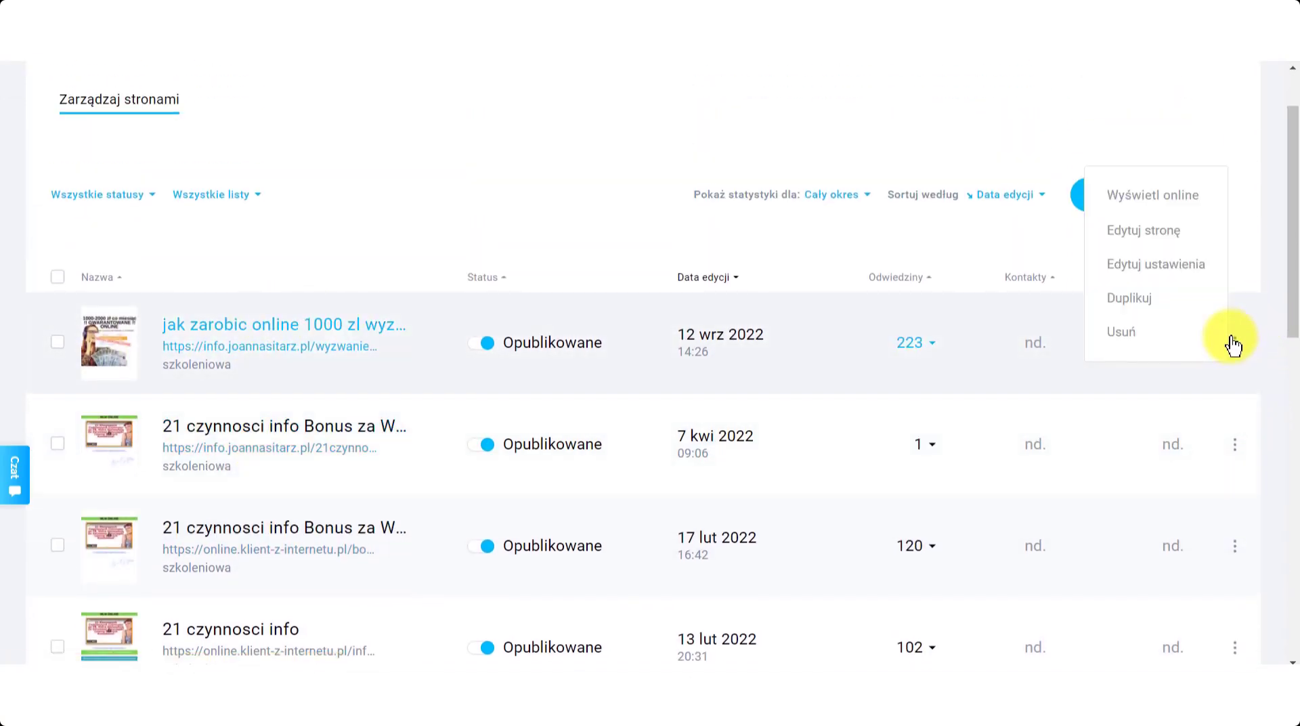
pyautogui.click(1121, 301)
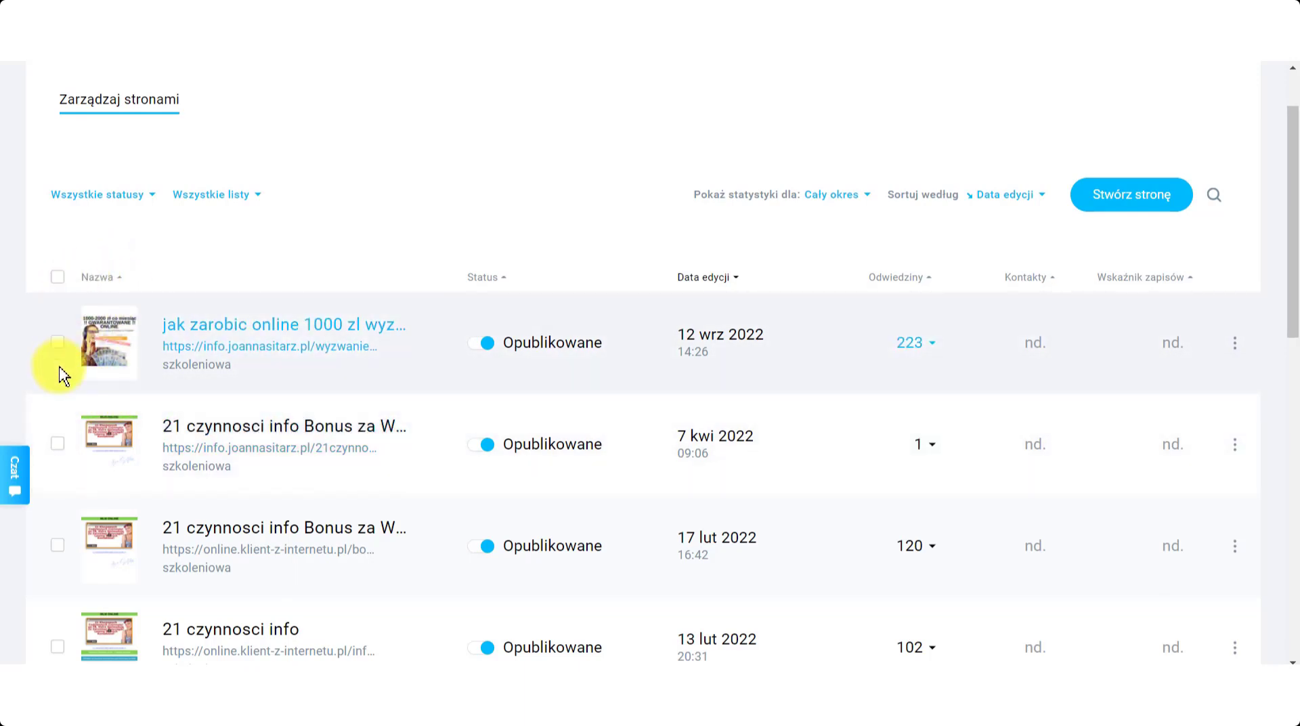
pyautogui.click(1236, 343)
pyautogui.click(1236, 344)
pyautogui.click(1236, 344)
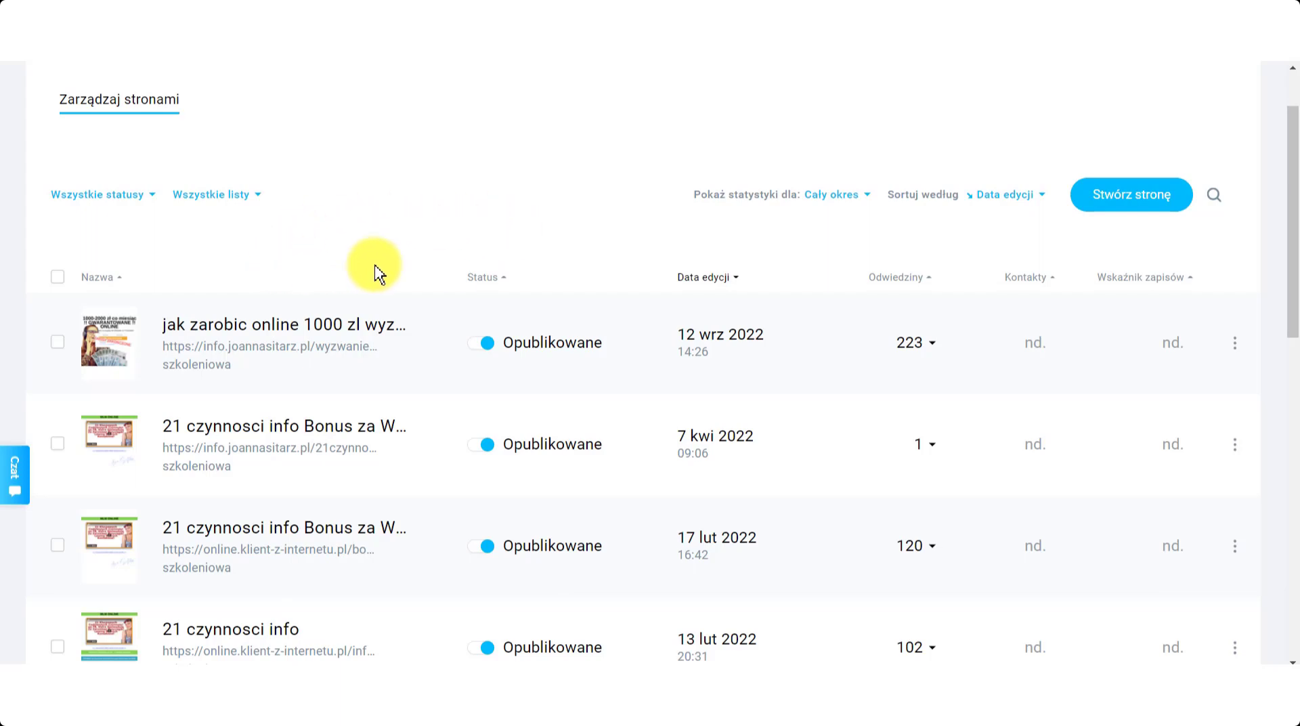
pyautogui.scroll(2, 406, 216)
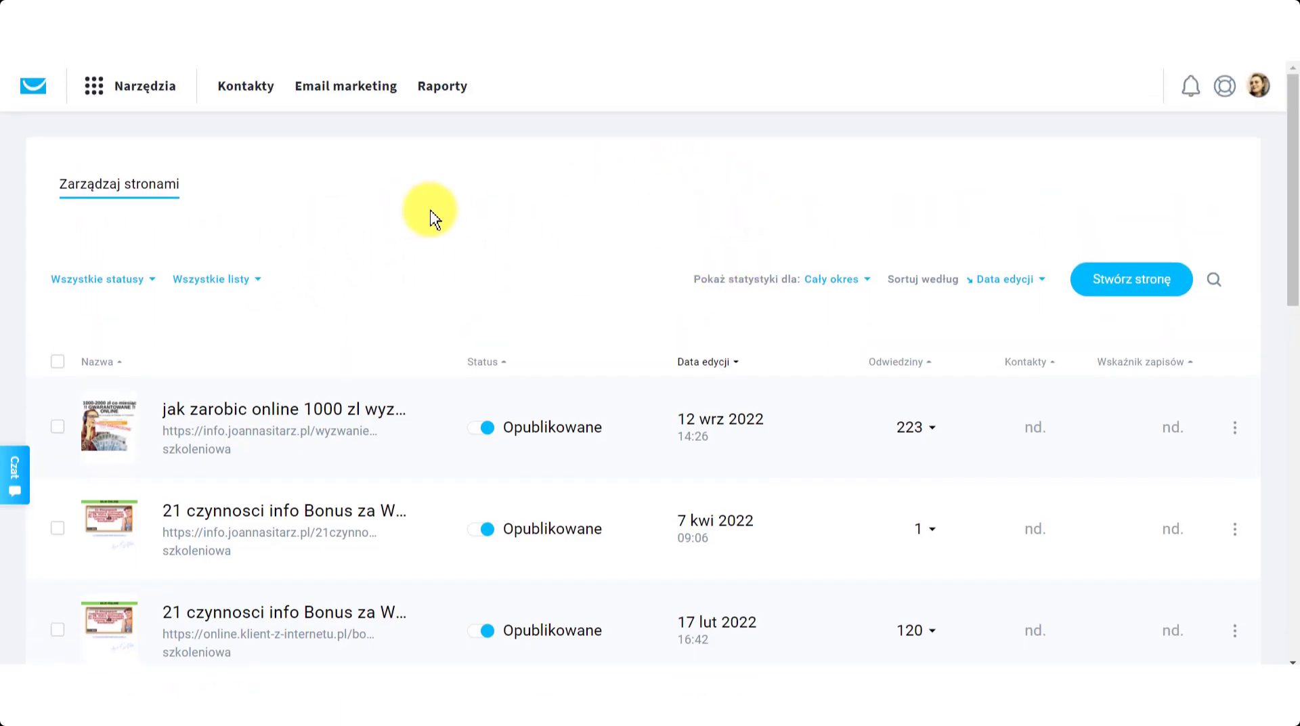
pyautogui.scroll(-3, 474, 220)
pyautogui.scroll(3, 499, 222)
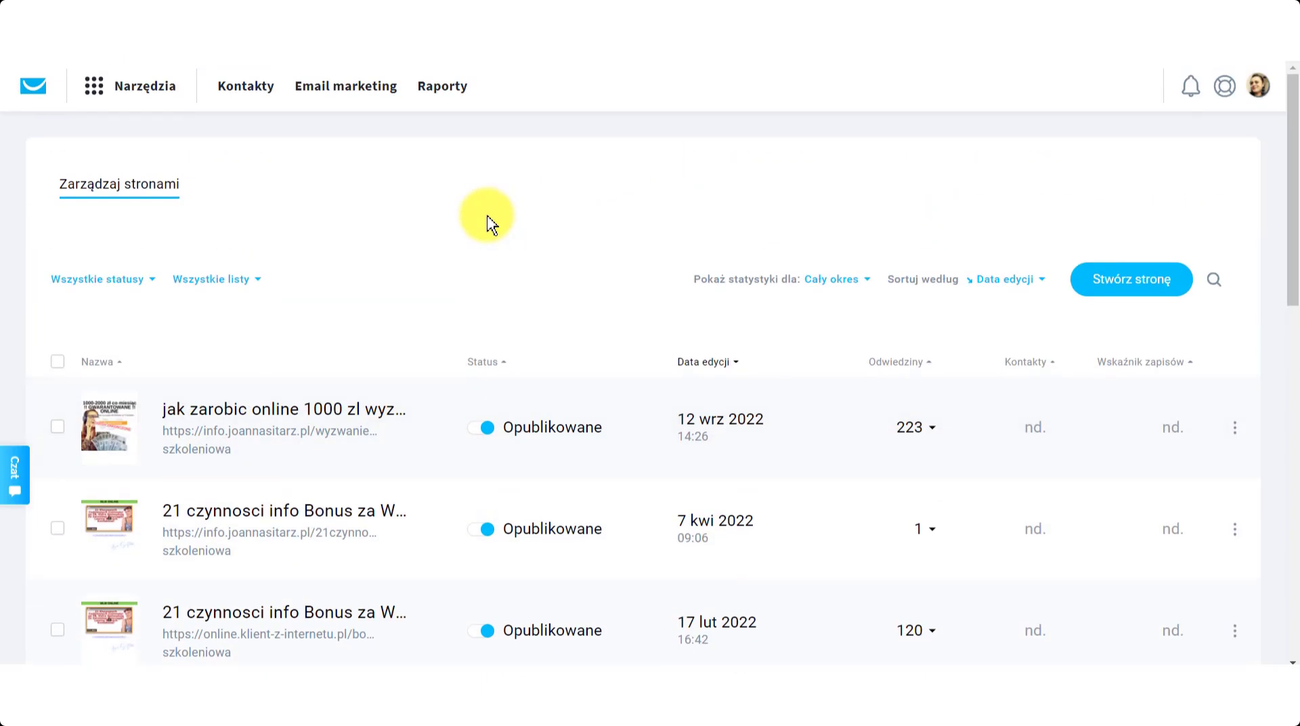
pyautogui.scroll(-3, 285, 302)
pyautogui.scroll(3, 308, 503)
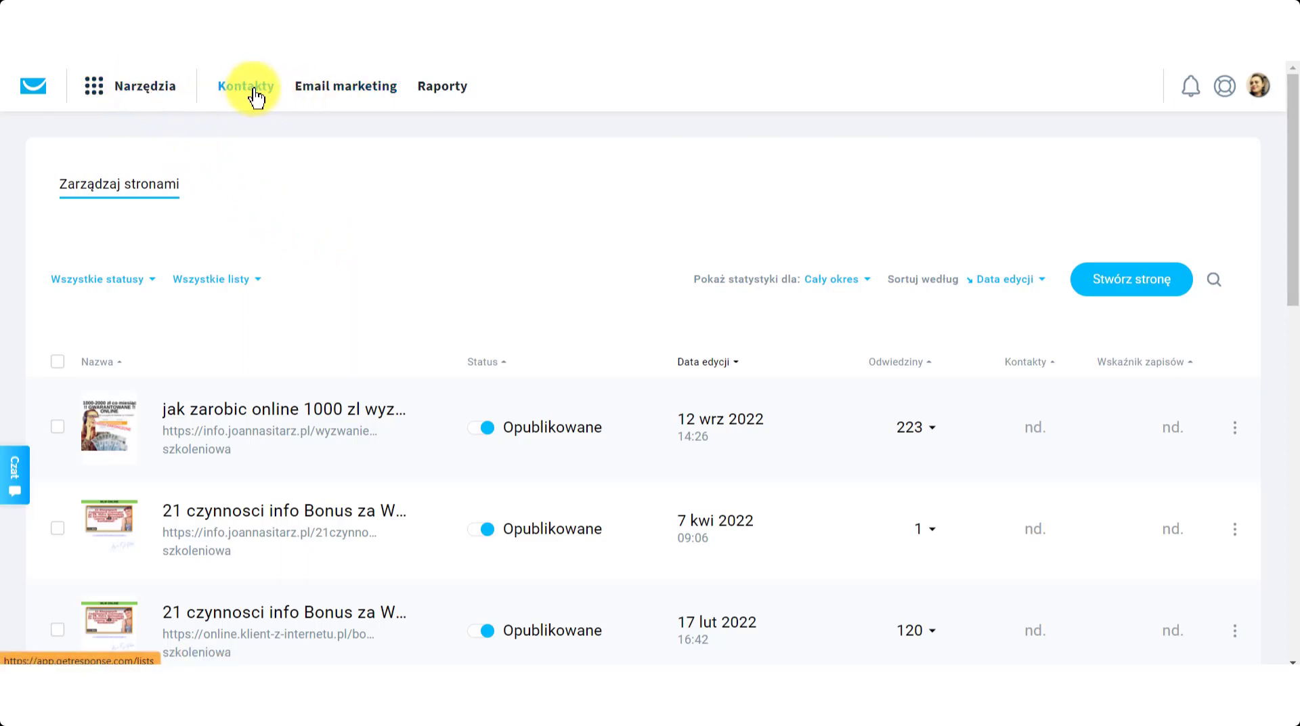
# Open the Newslettery list in Email marketing and view the available actions for the sent message "Dziś do północy"
pyautogui.click(339, 95)
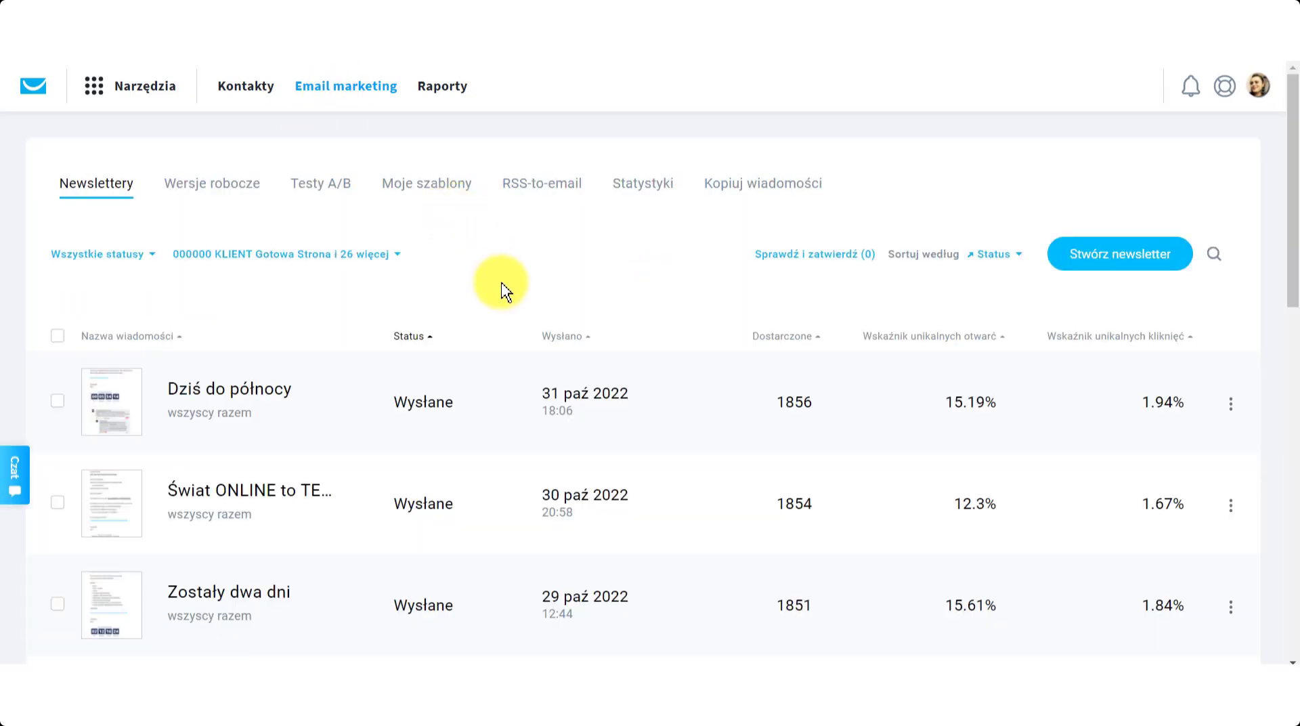
pyautogui.click(1230, 405)
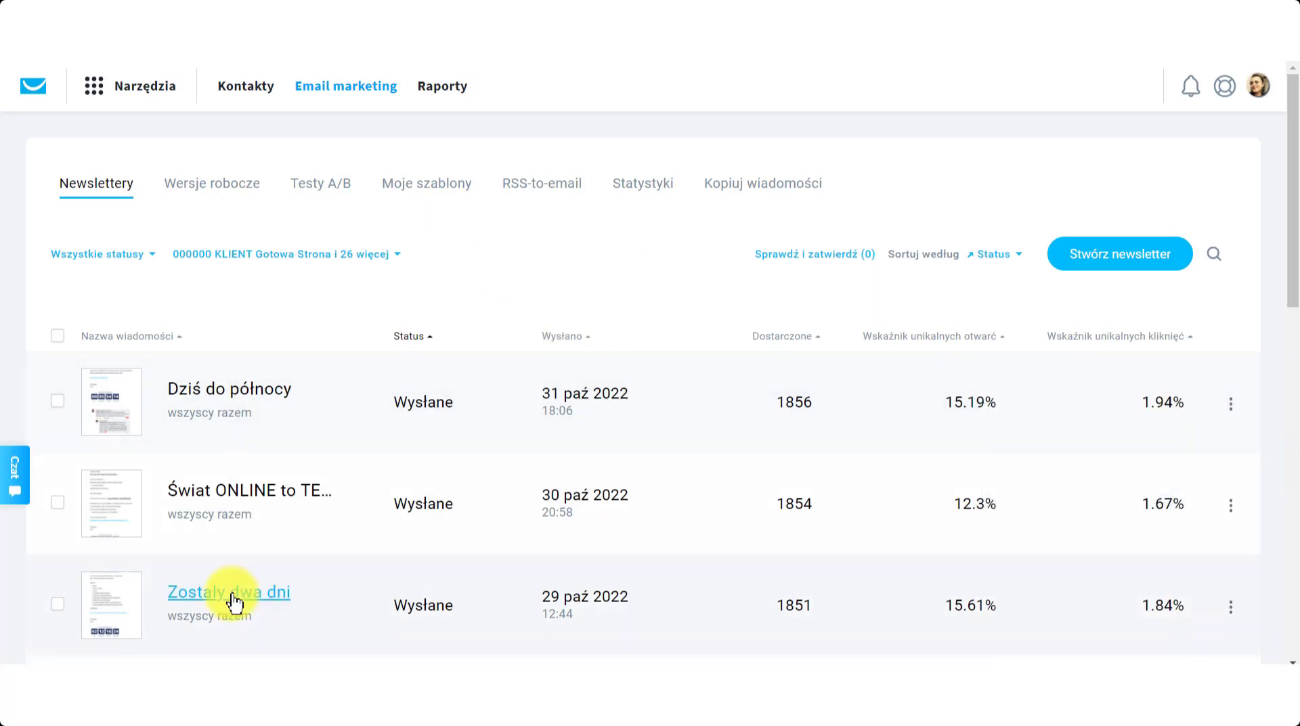
pyautogui.click(1234, 405)
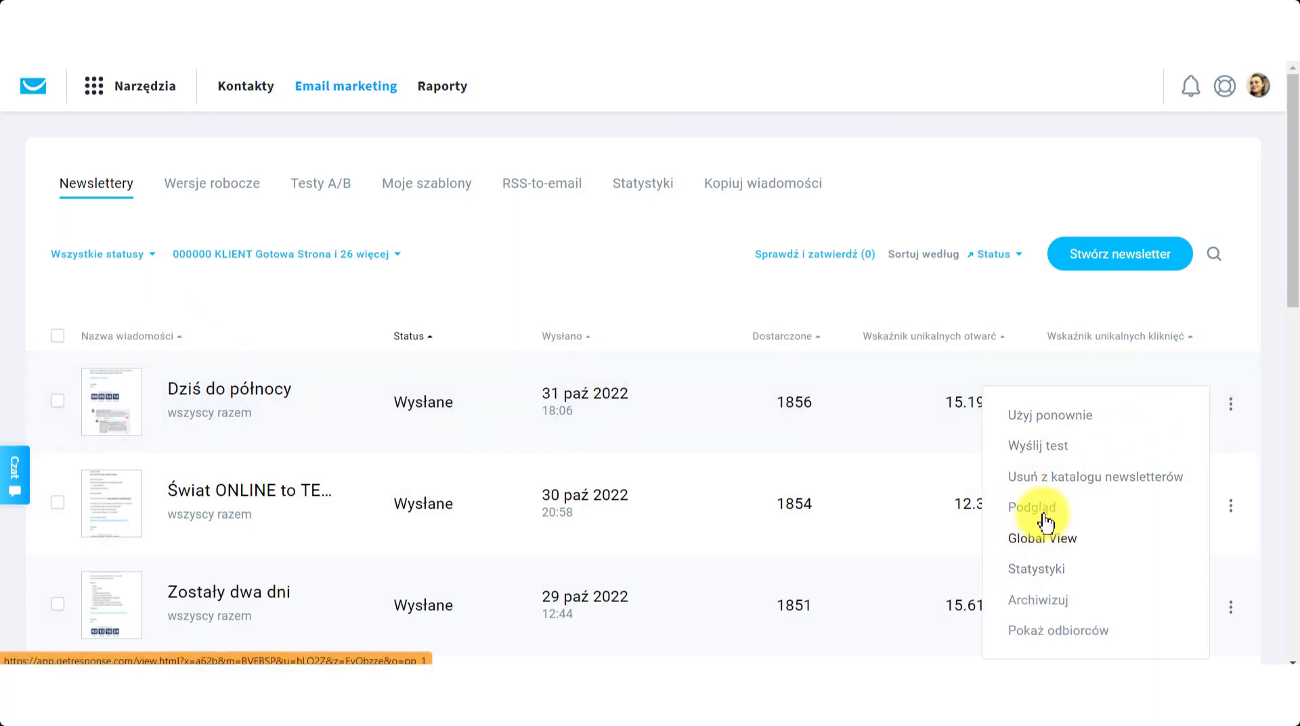
pyautogui.click(1016, 415)
pyautogui.click(1231, 407)
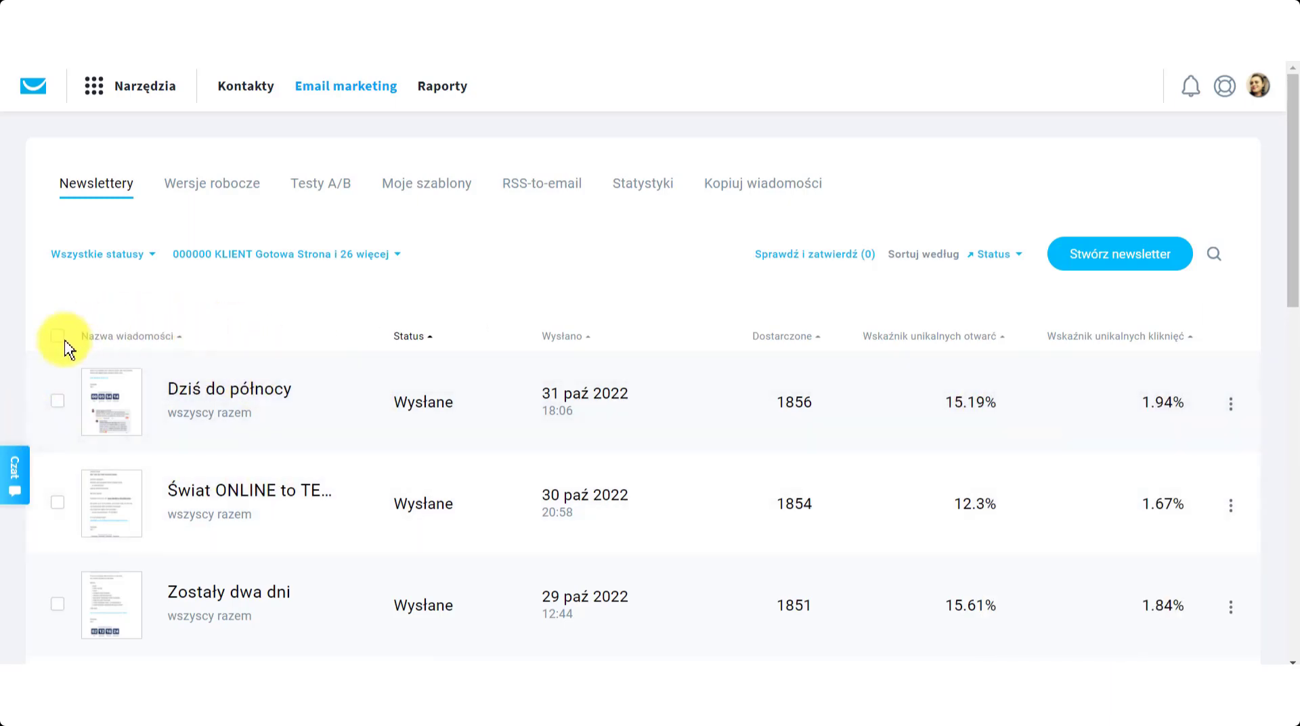
pyautogui.click(1231, 405)
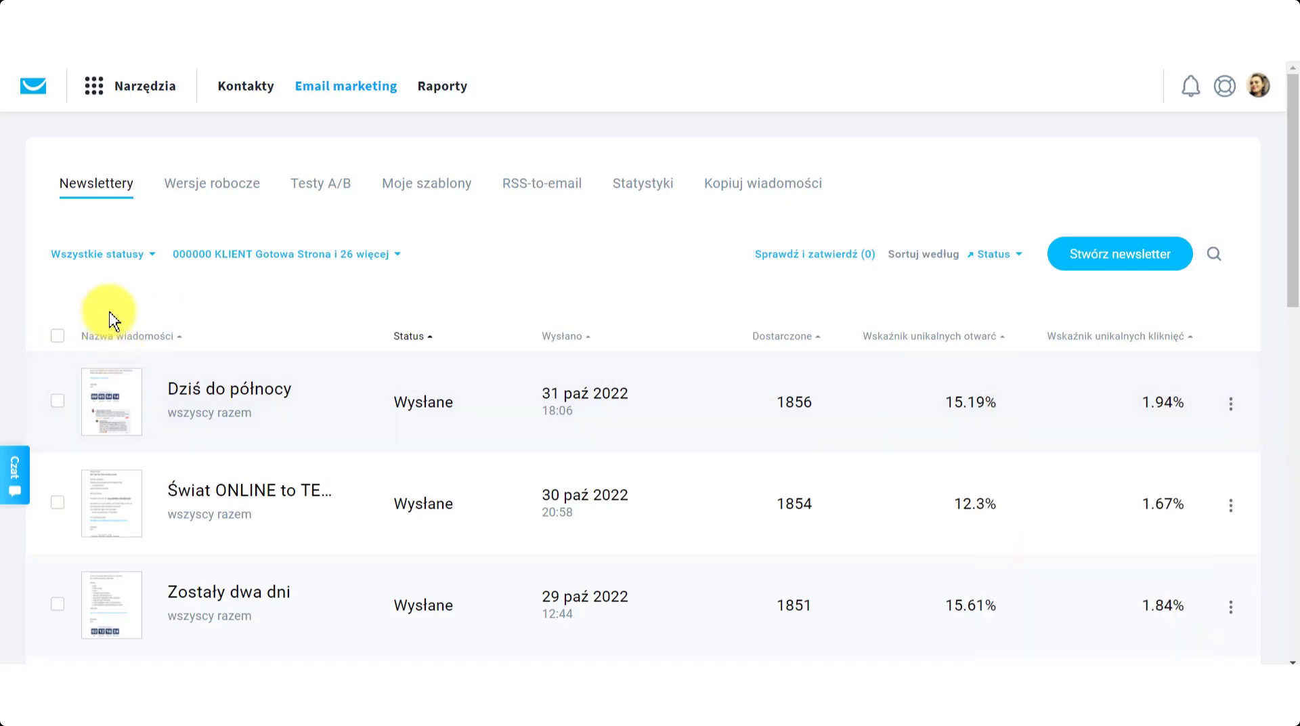
pyautogui.click(1231, 404)
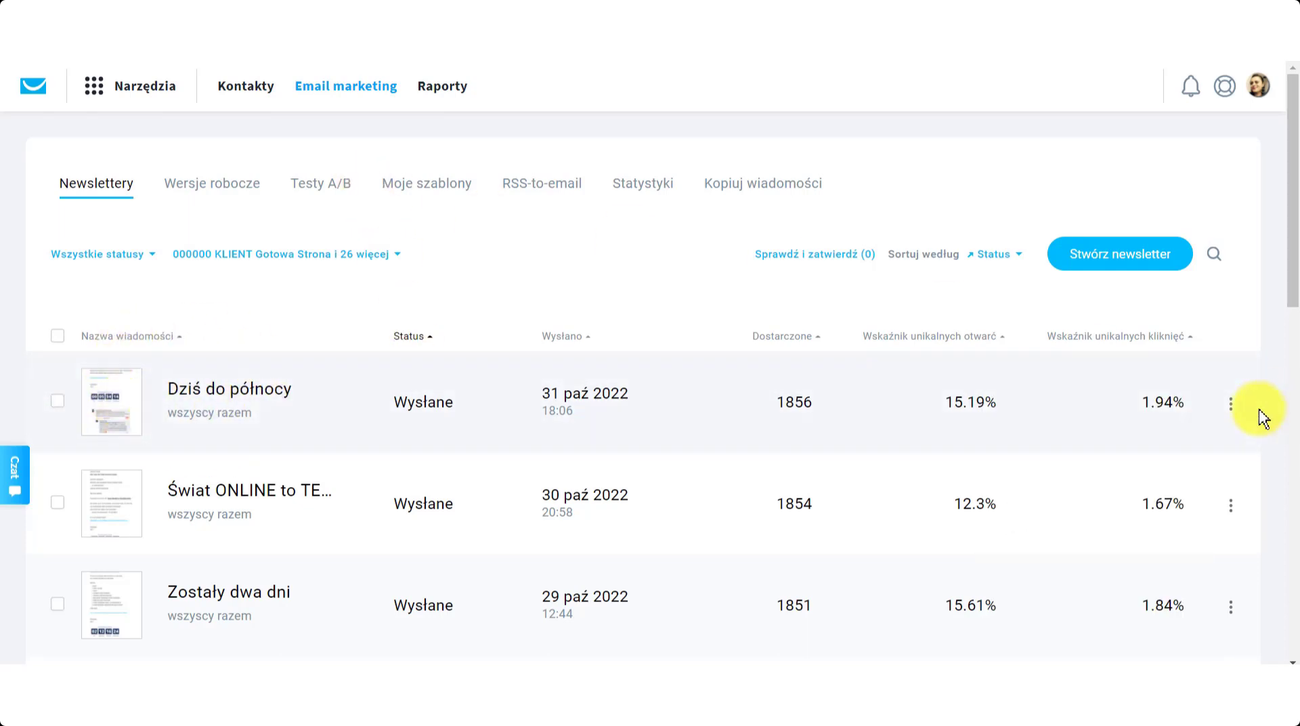
# Open the "Dziś do północy" newsletter's message settings, look over its subject and recipients, and open its content for editing
pyautogui.click(1231, 405)
pyautogui.click(1053, 424)
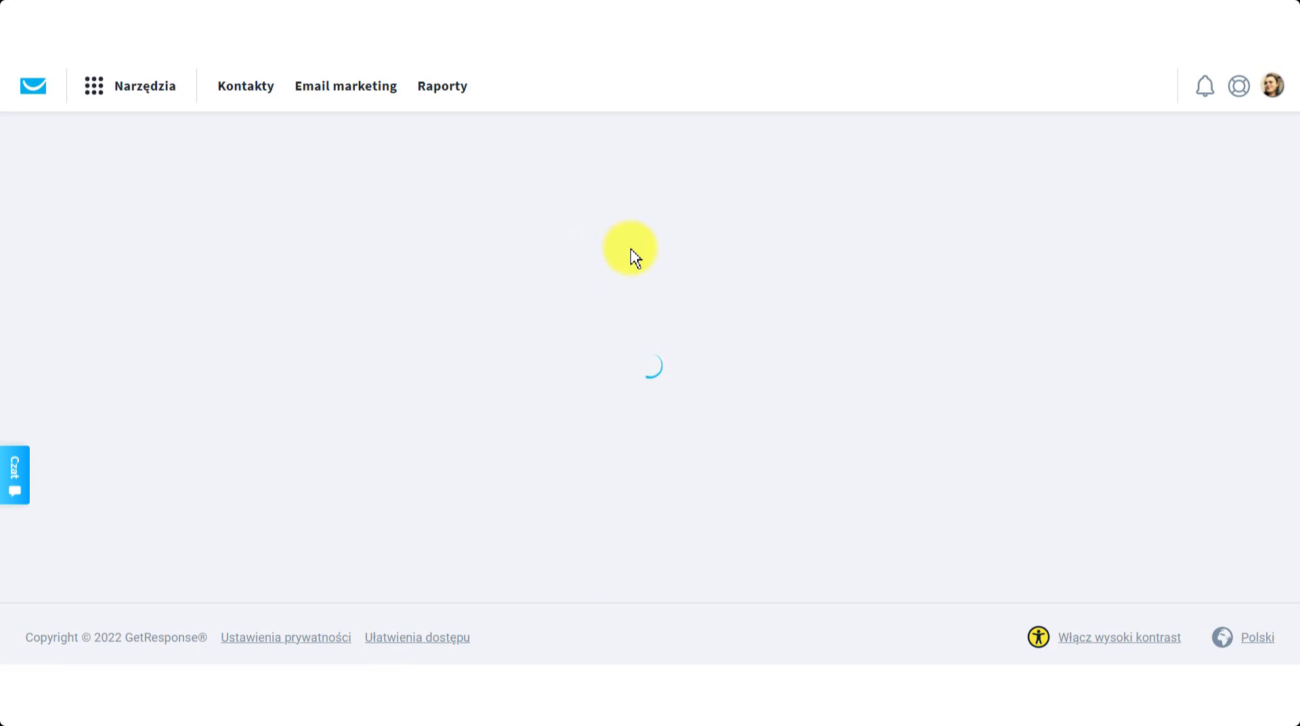
pyautogui.scroll(-15, 644, 271)
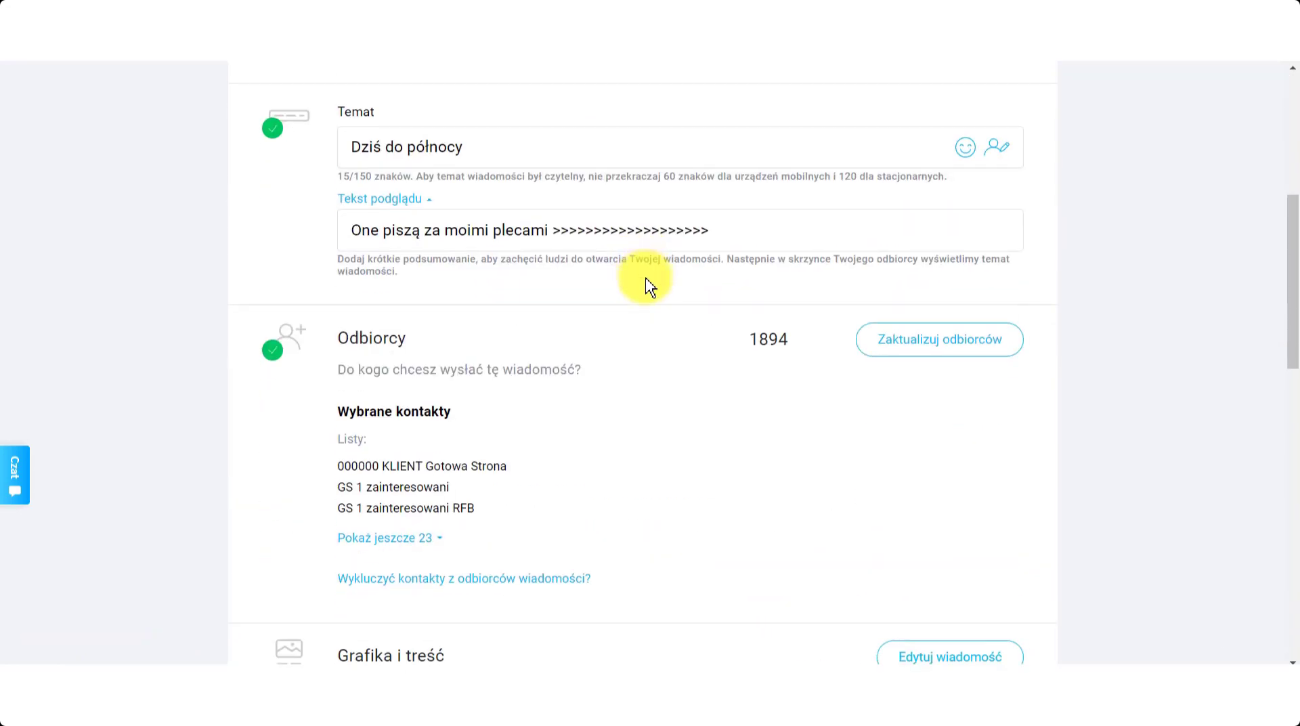
pyautogui.scroll(3, 881, 271)
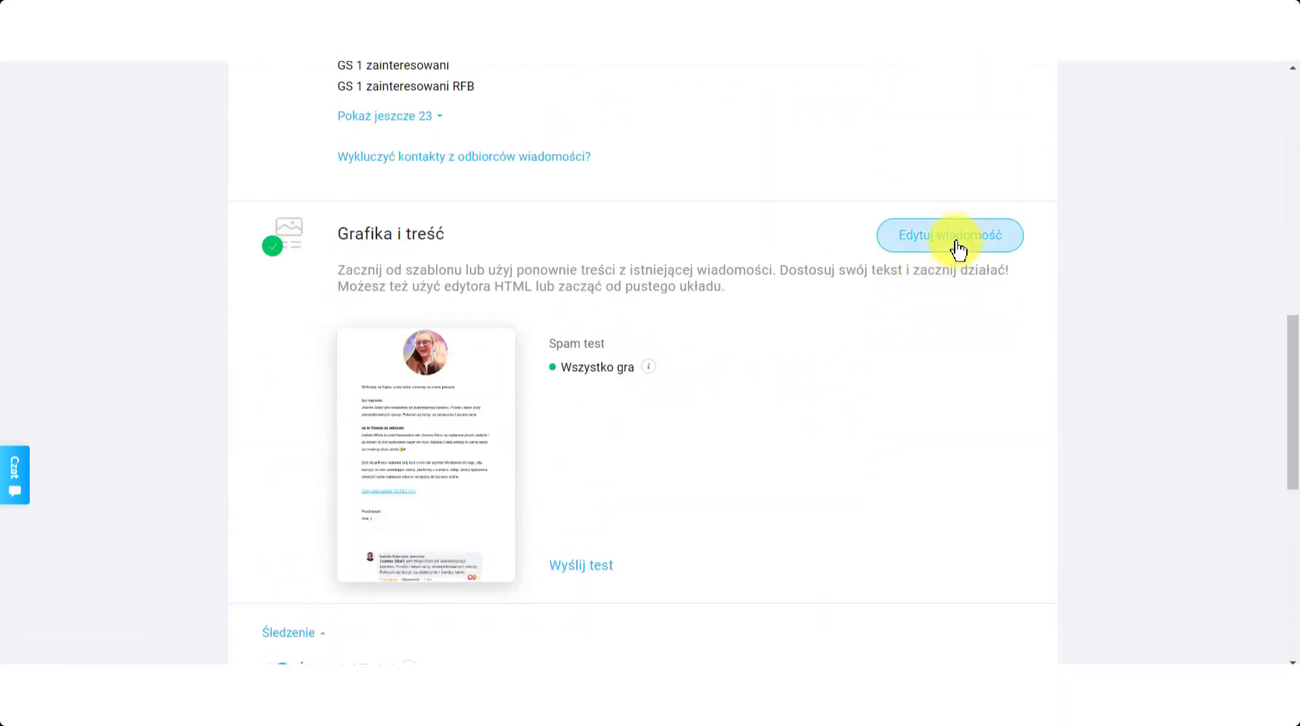
pyautogui.click(955, 245)
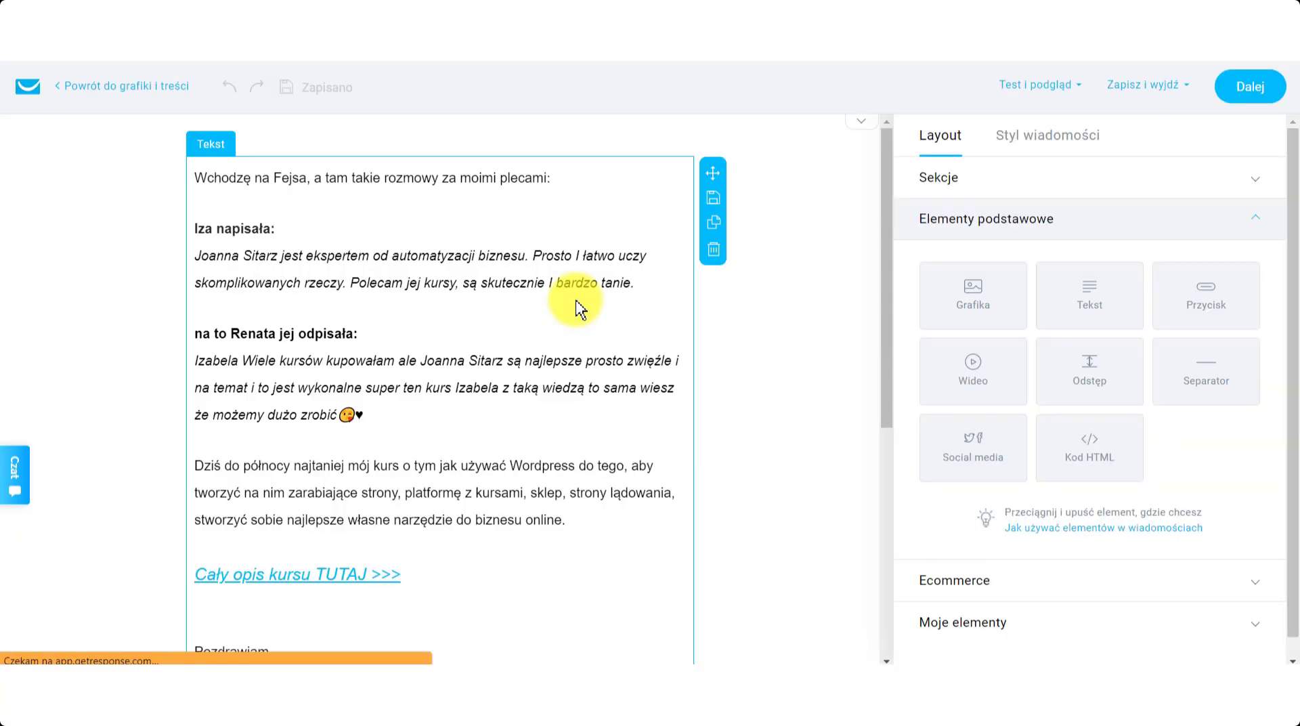
# Save the message's testimonial screenshot graphic as a reusable element, named "screen opinie" plus the two reviewers' first names
pyautogui.scroll(-8, 426, 323)
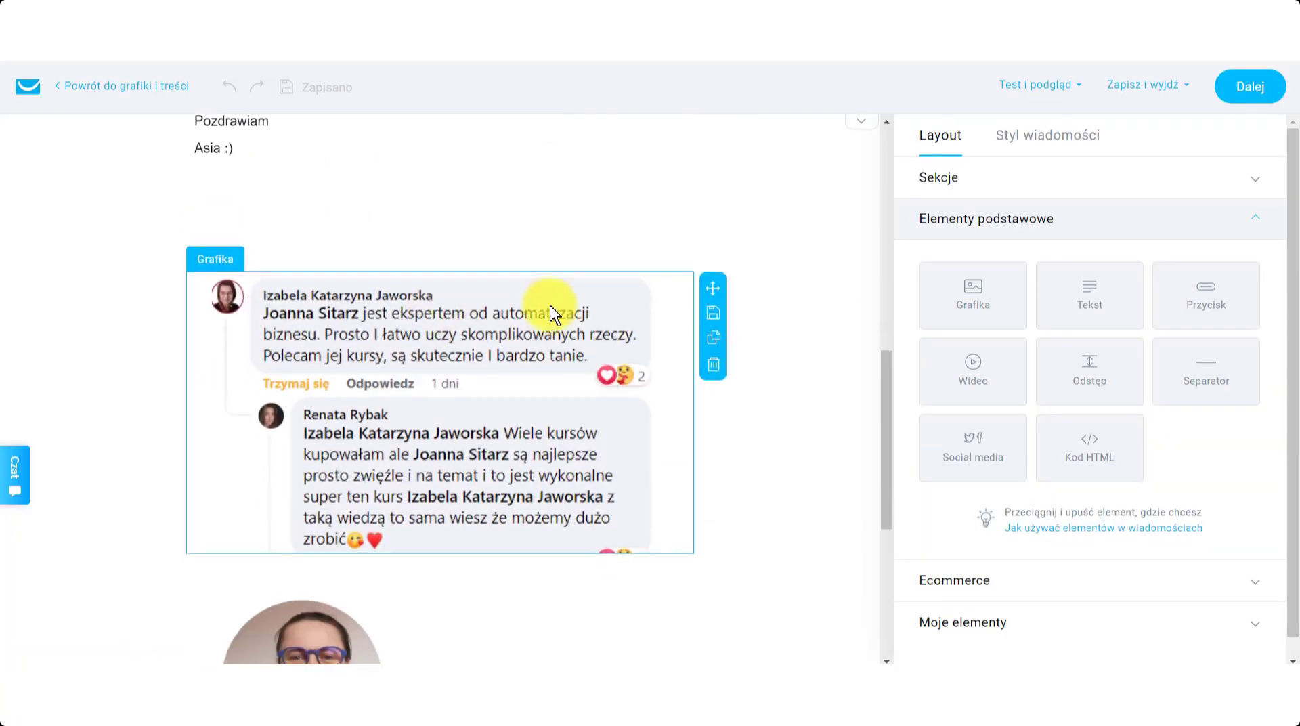
pyautogui.scroll(-3, 542, 305)
pyautogui.scroll(3, 318, 379)
pyautogui.click(336, 338)
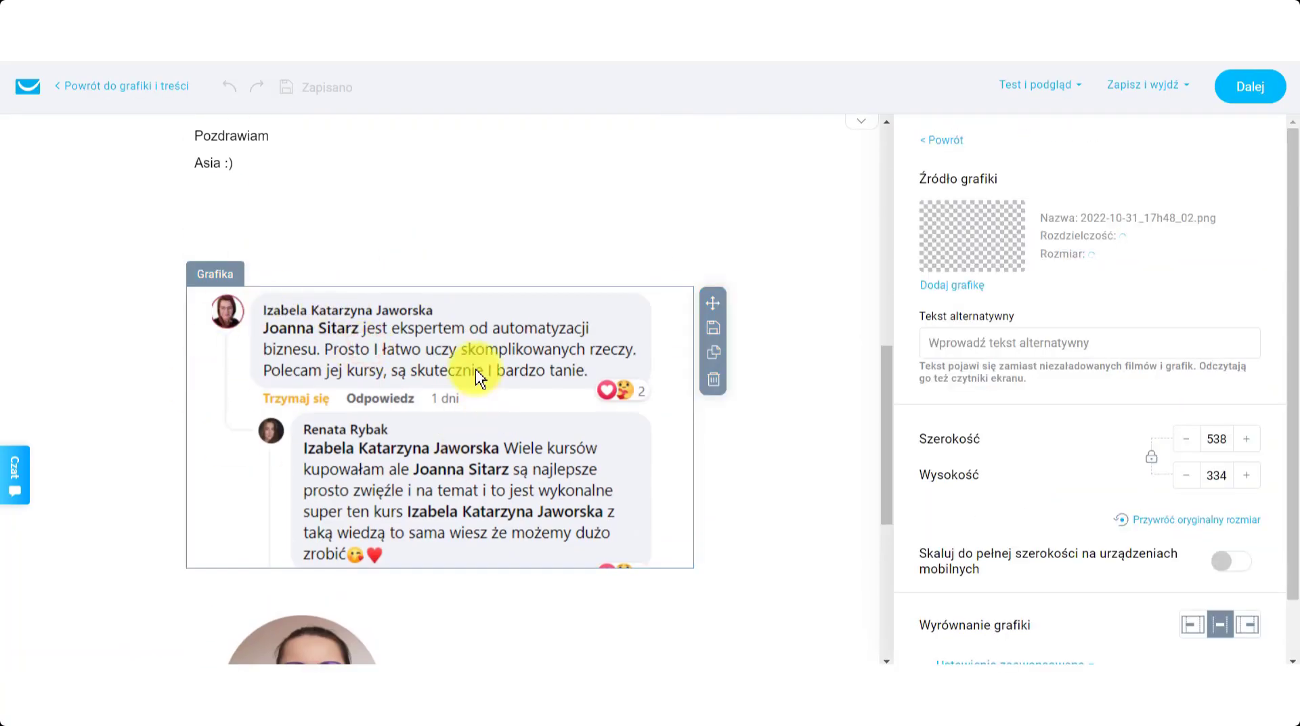
pyautogui.click(715, 332)
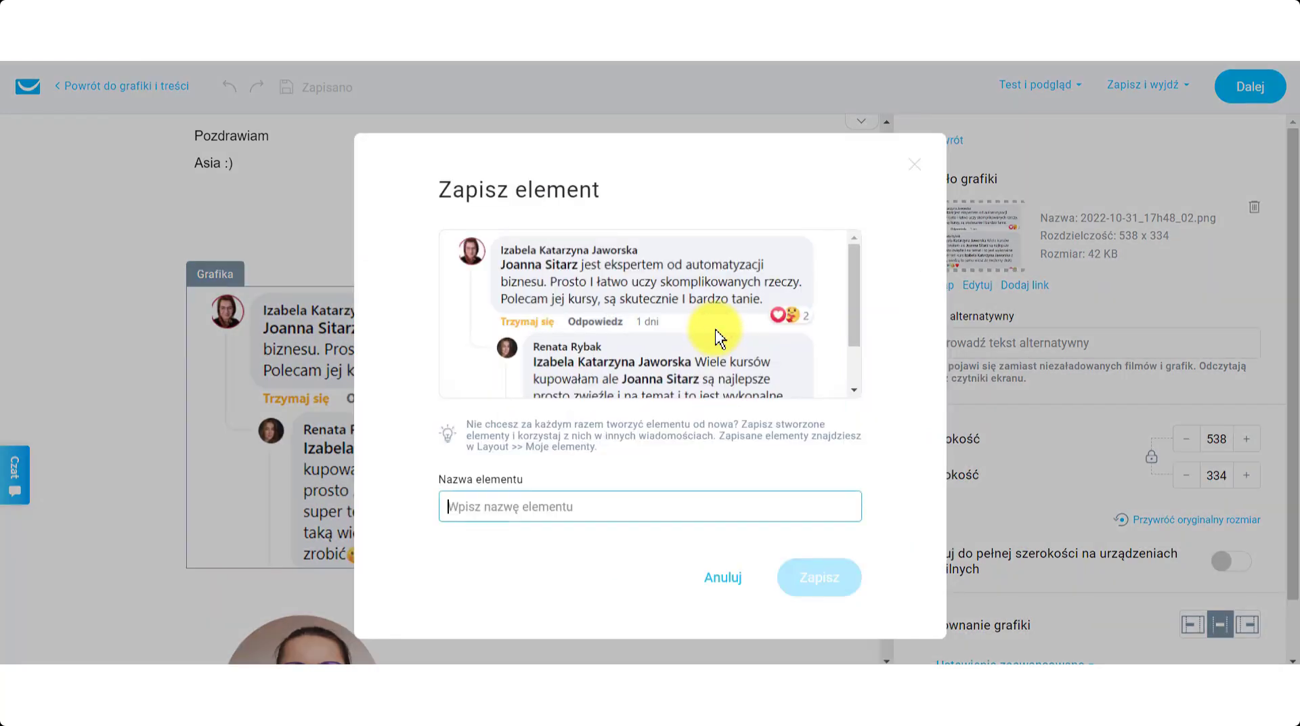
pyautogui.click(563, 510)
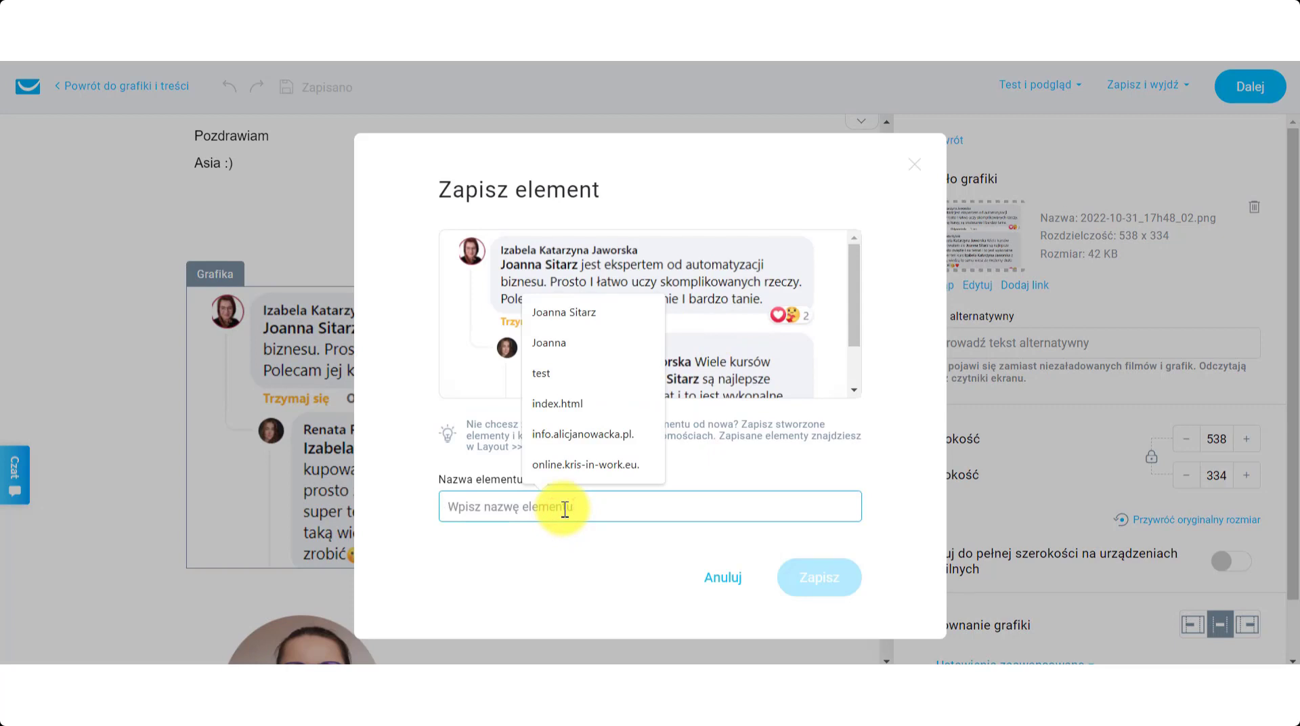
pyautogui.write('screen opinie Iza i Renata')
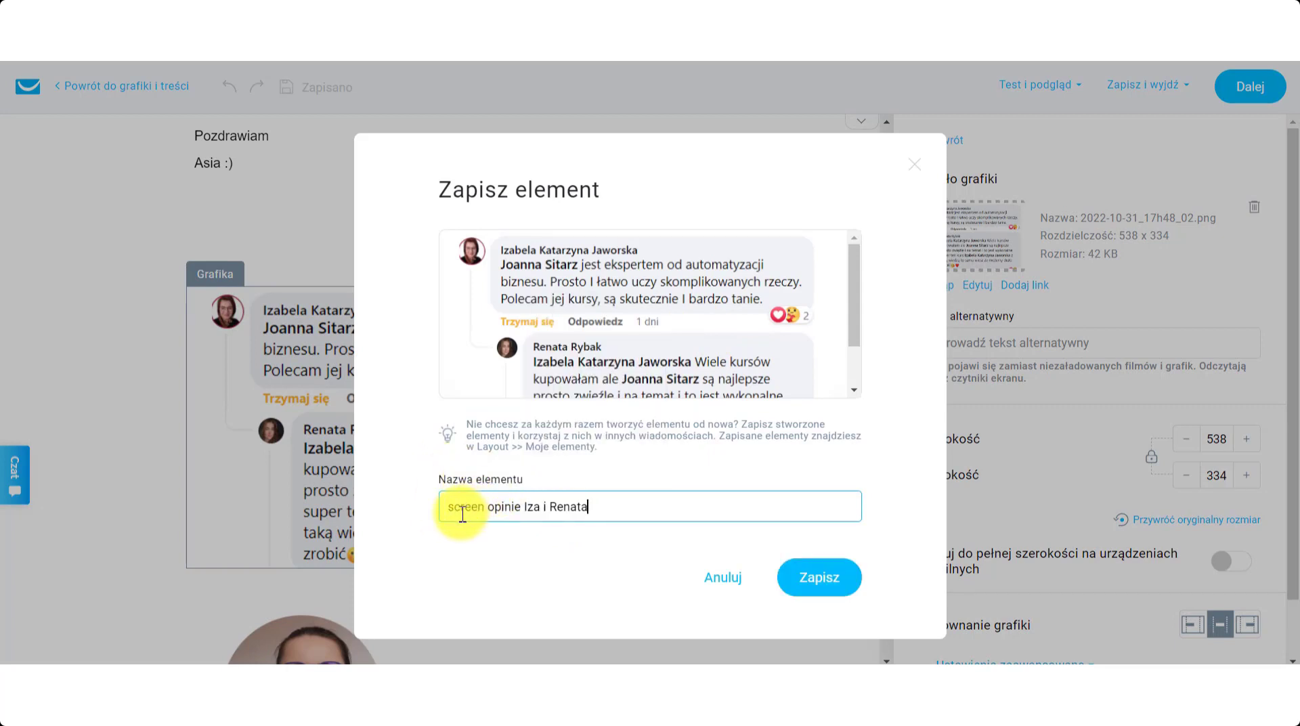
pyautogui.click(844, 569)
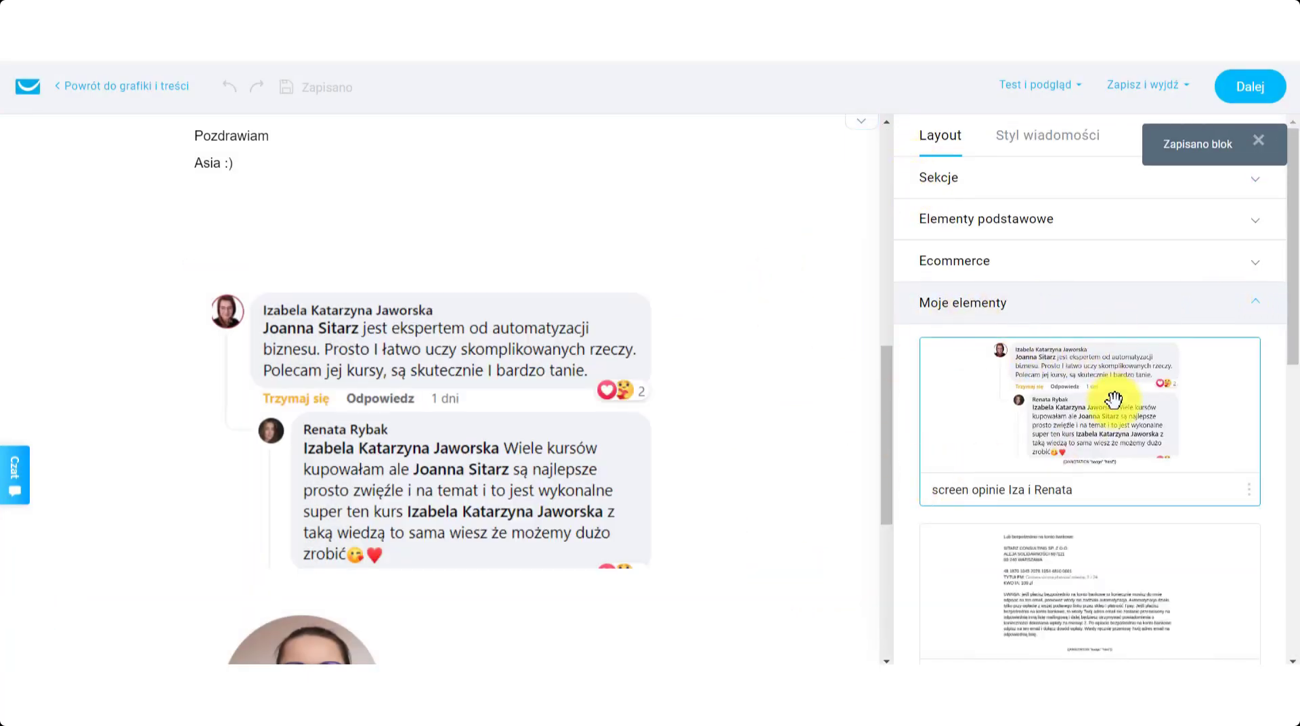
# Look over the saved element and the message from its beginning, and proceed from the editor to the newsletter's settings
pyautogui.moveTo(1066, 388)
pyautogui.mouseDown()
pyautogui.moveTo(682, 392)
pyautogui.moveTo(920, 427)
pyautogui.moveTo(1089, 402)
pyautogui.mouseUp()
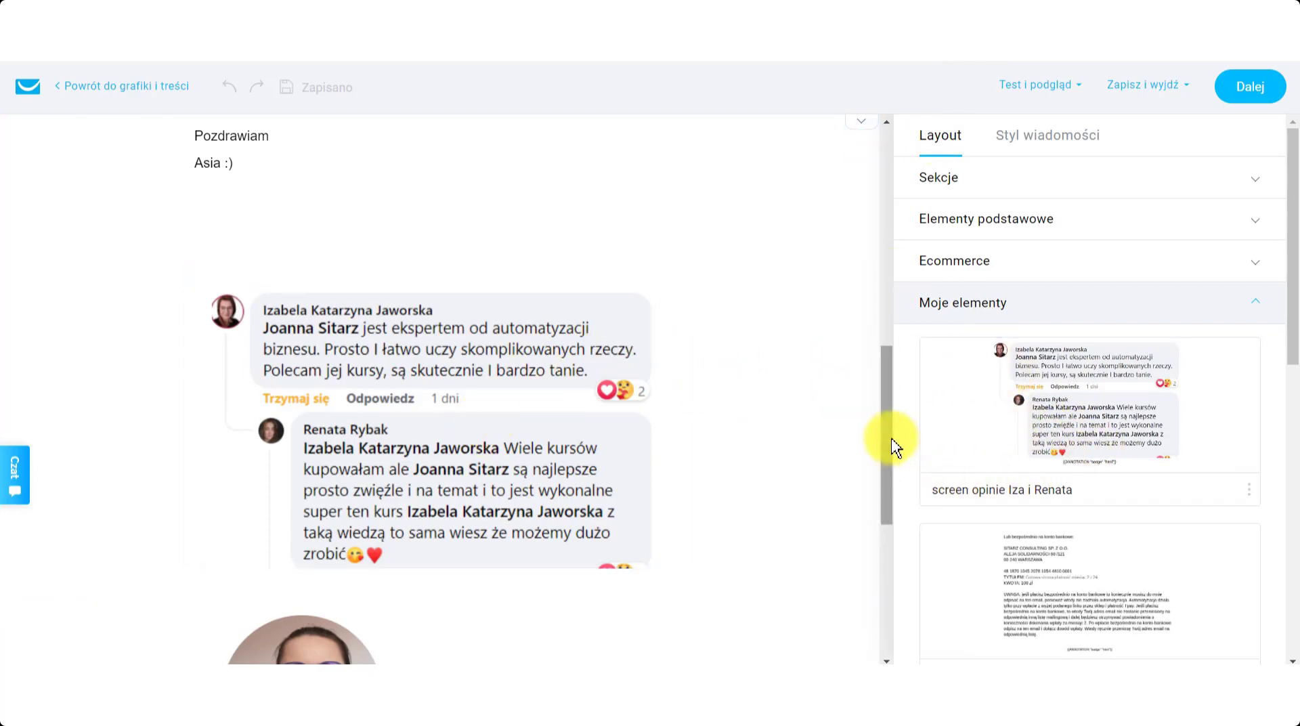
pyautogui.scroll(10, 664, 442)
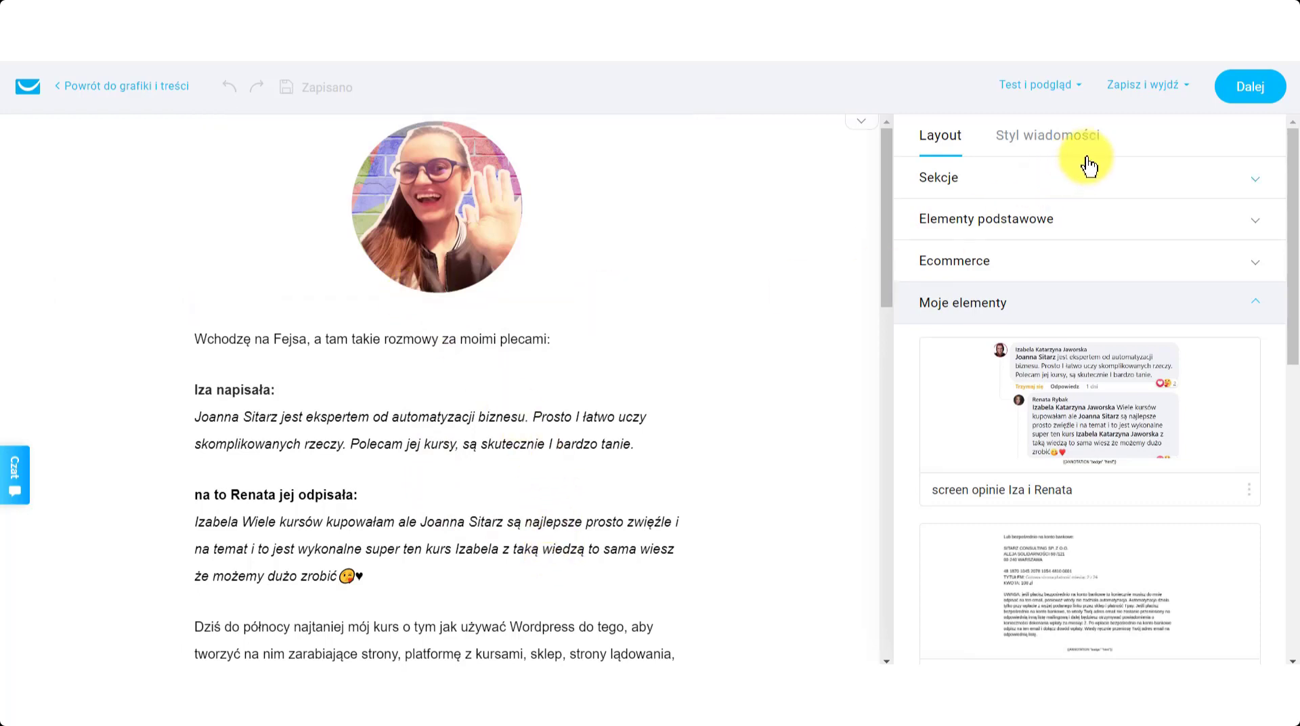
pyautogui.click(1257, 88)
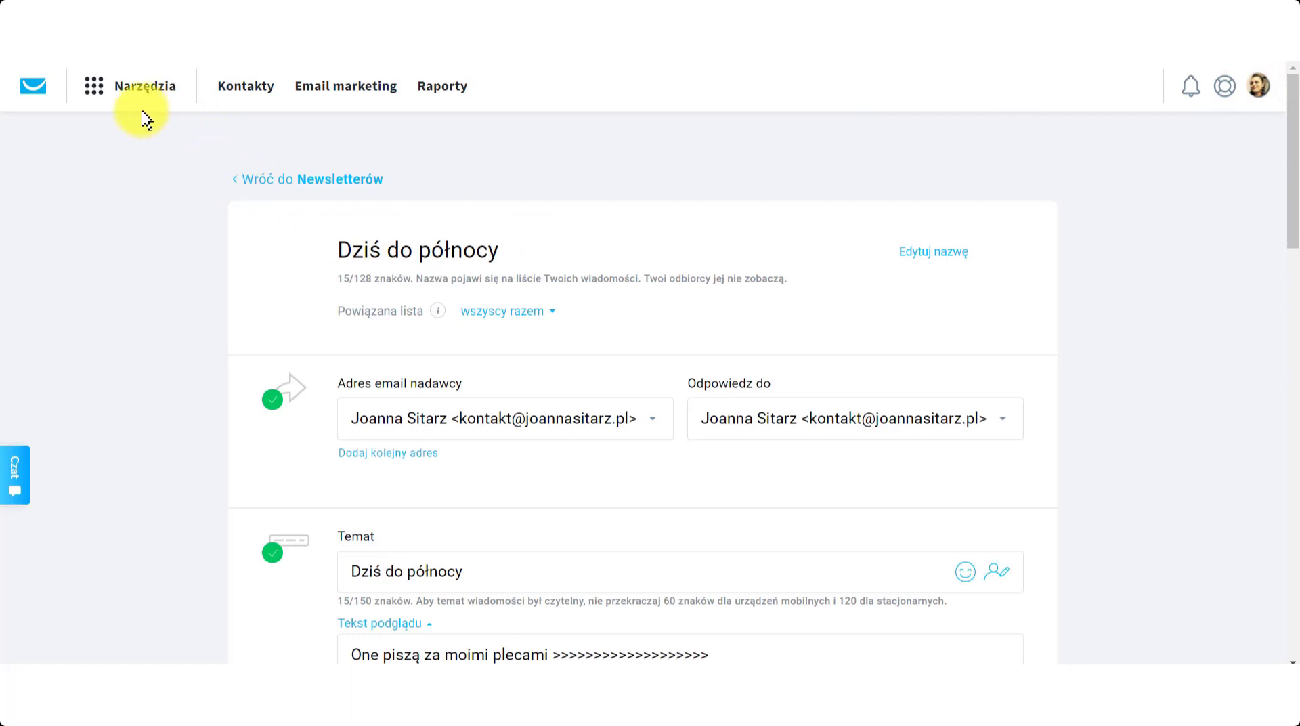
# Return to the account dashboard and view the options in the account menu
pyautogui.click(26, 93)
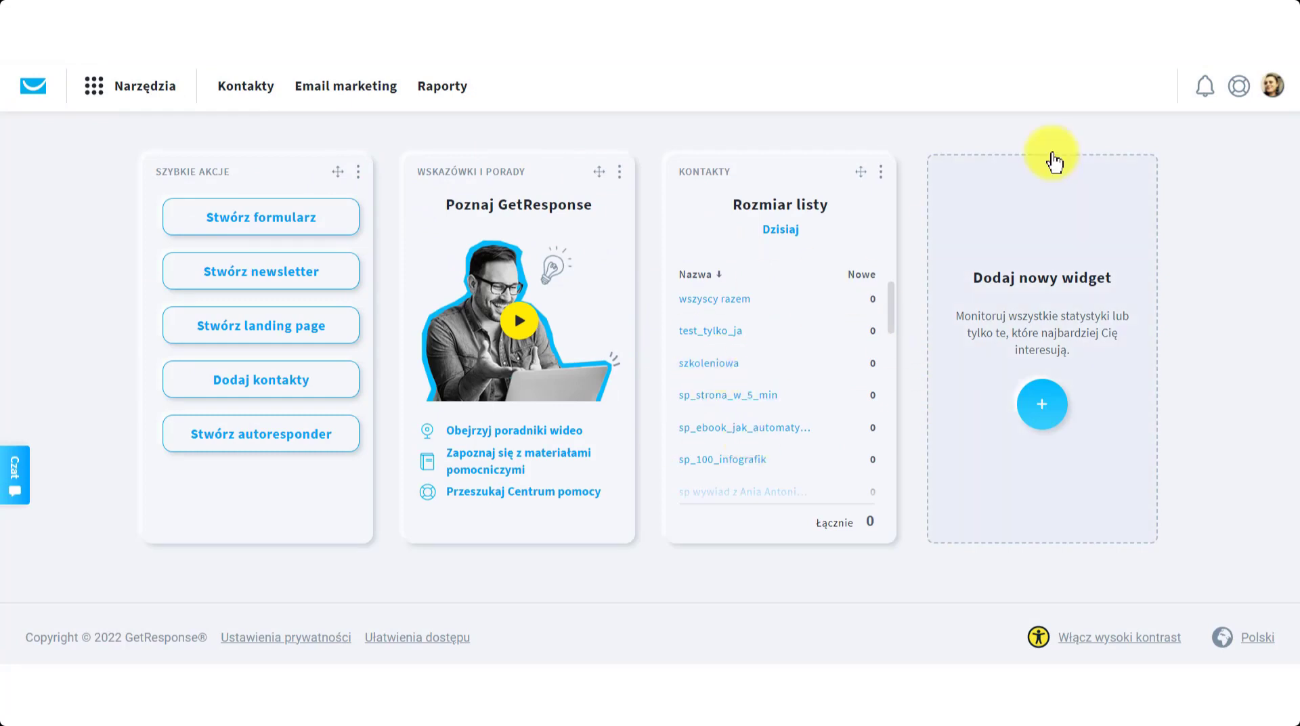
pyautogui.click(1274, 90)
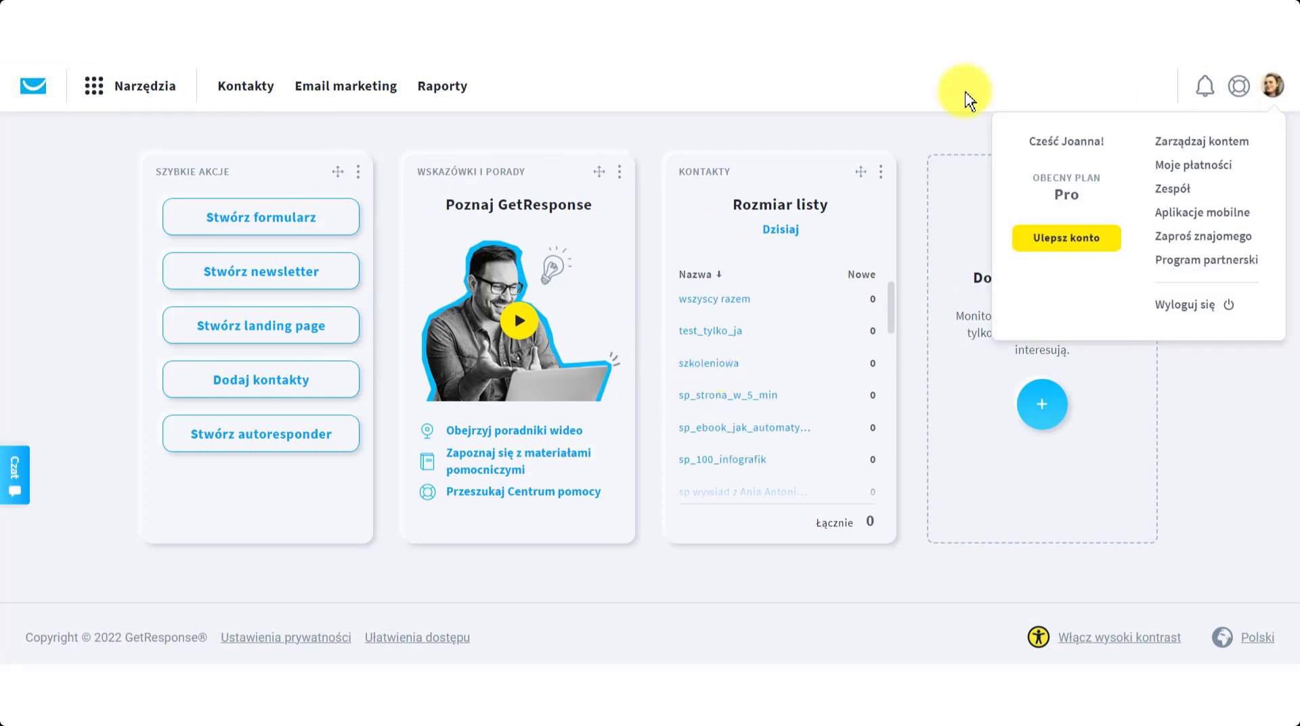
pyautogui.click(806, 94)
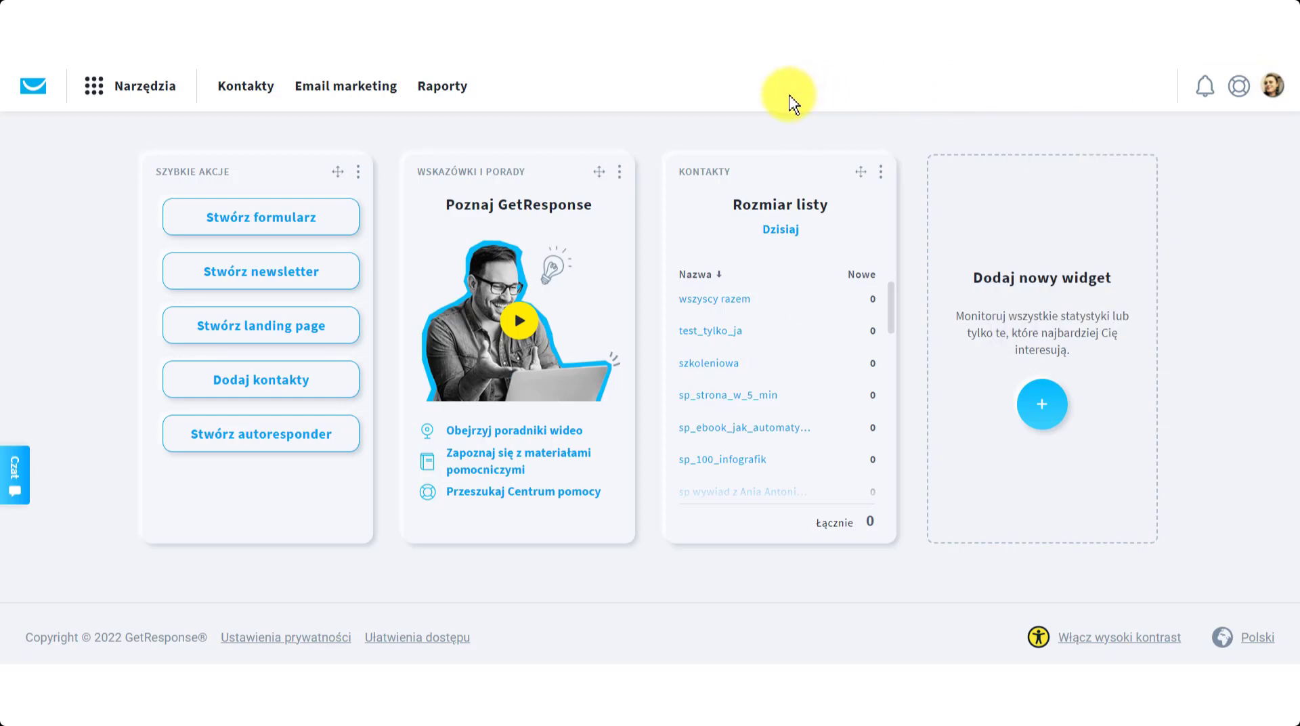